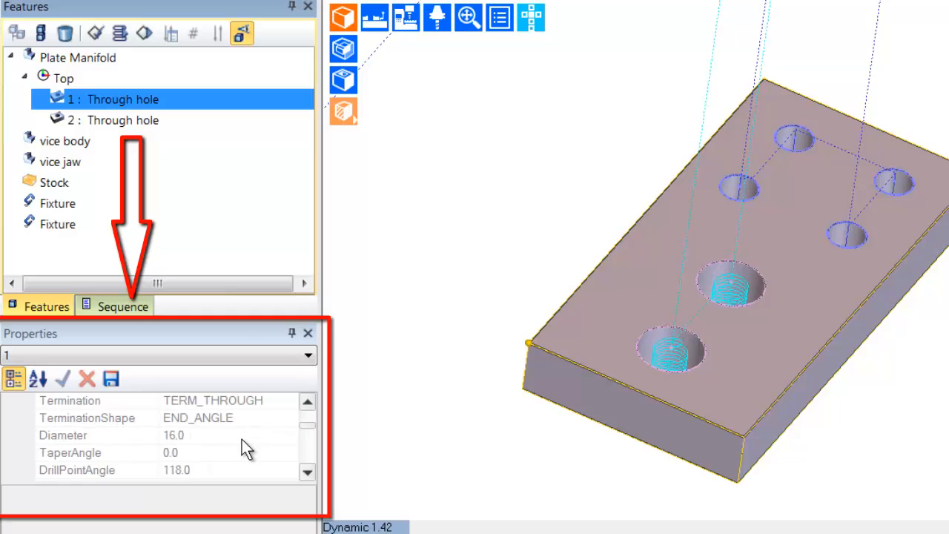
- Compare the properties of the two Through hole features of the Plate Manifold
click(161, 120)
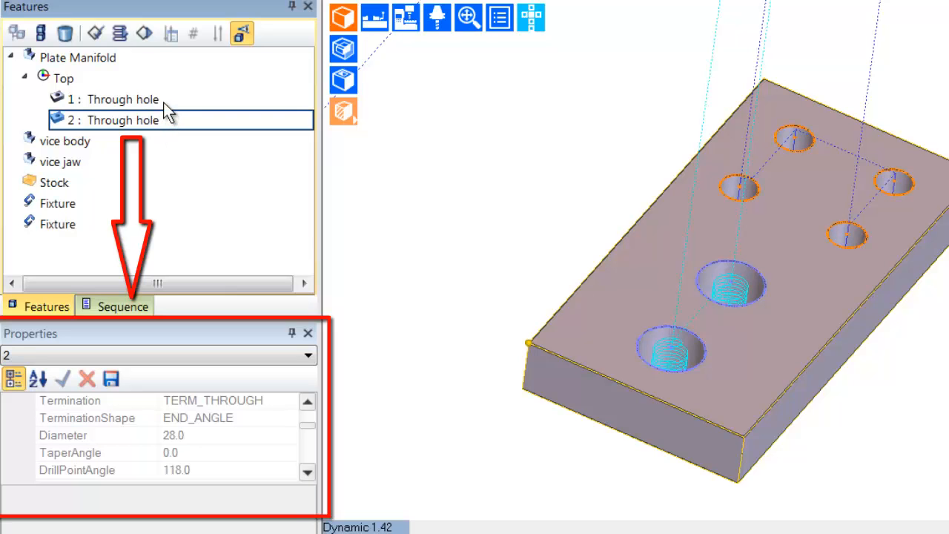
click(160, 103)
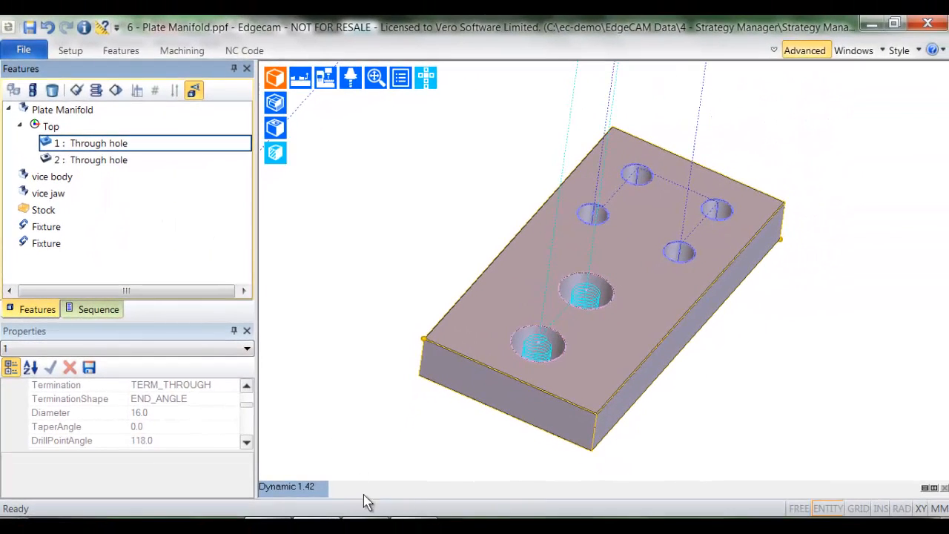
- Switch to Strategy Manager and delete the "Greater than 20mm" decision, Call for Endmill and Profiling Cycle nodes
click(367, 529)
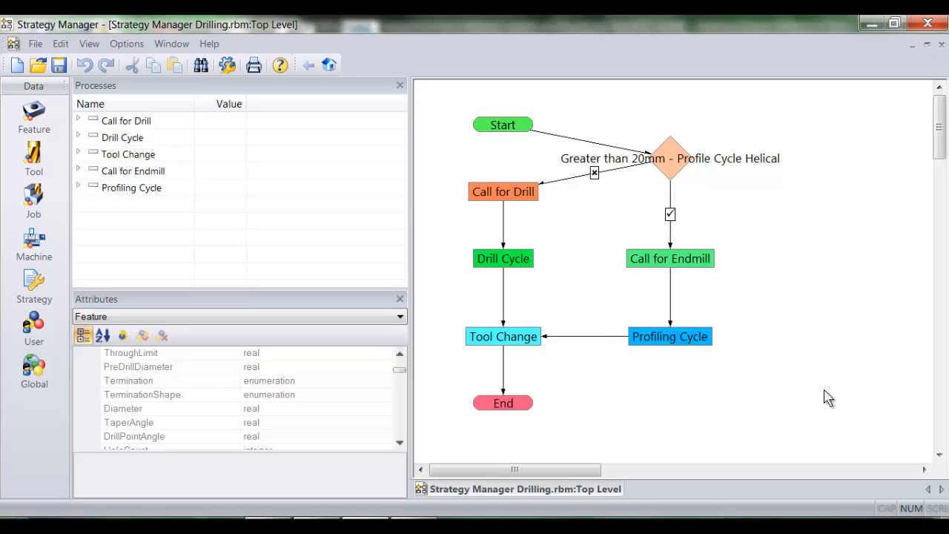
drag(827, 391, 604, 128)
right_click(669, 169)
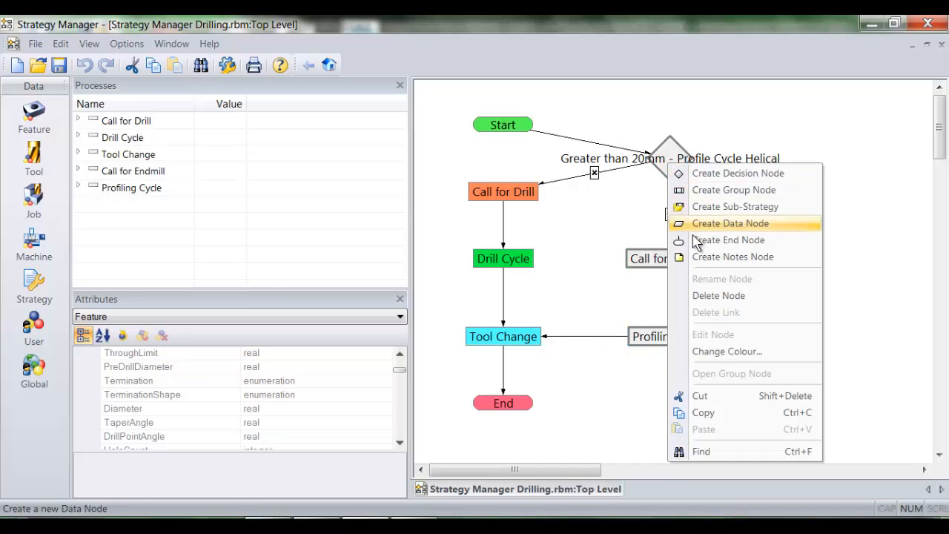
click(714, 293)
- Link the Start node directly to the Call for Drill node and save the strategy
drag(509, 129, 513, 201)
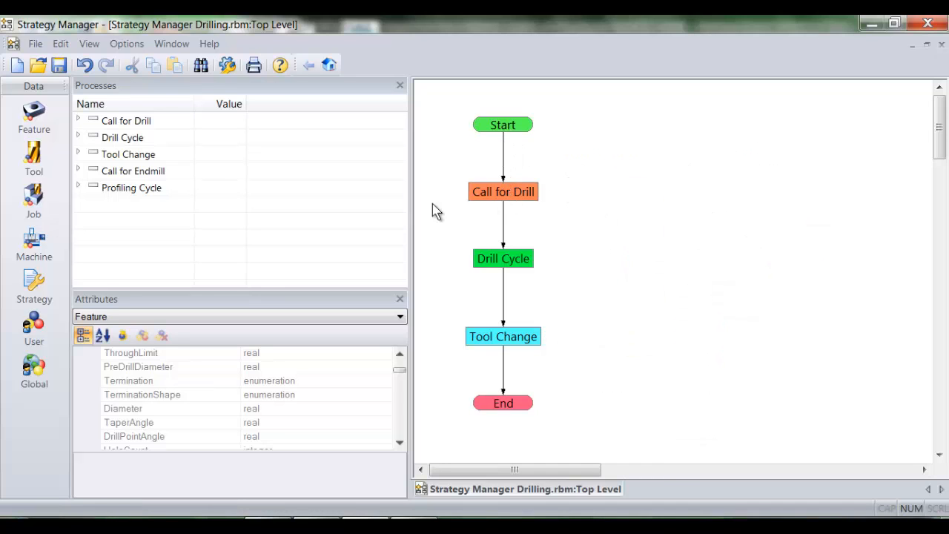
click(59, 67)
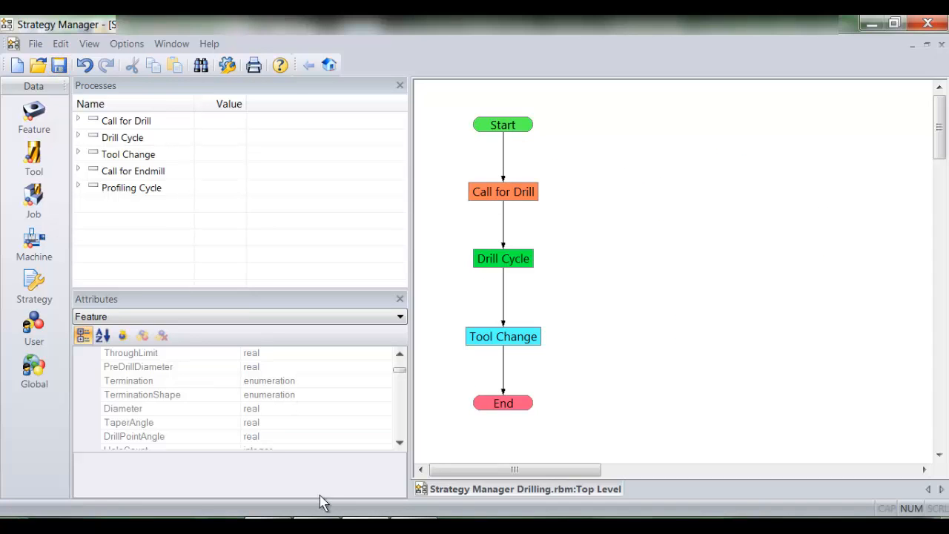
- Switch to Edgecam and delete instructions 2 to 7, from the 16 mm drill to the final toolchange move, from Sequence 1
click(317, 524)
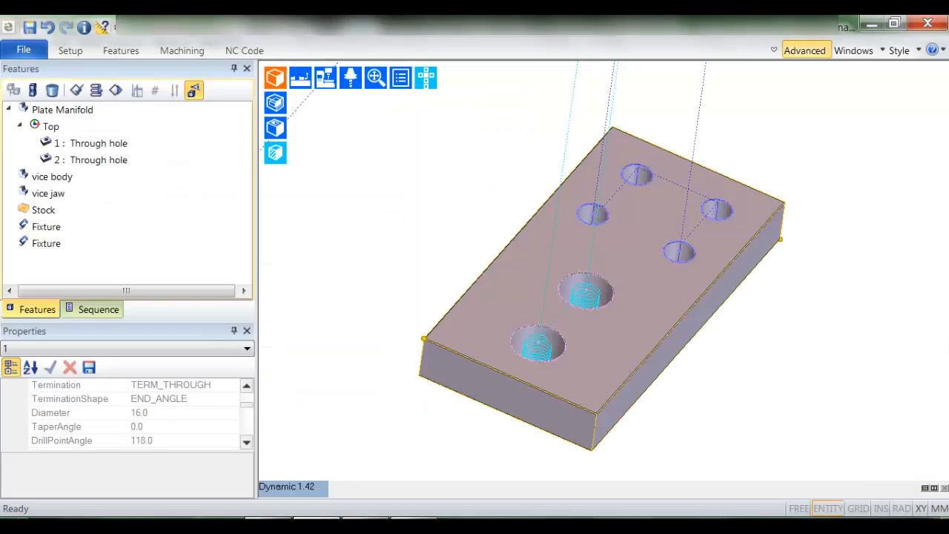
click(111, 310)
click(116, 163)
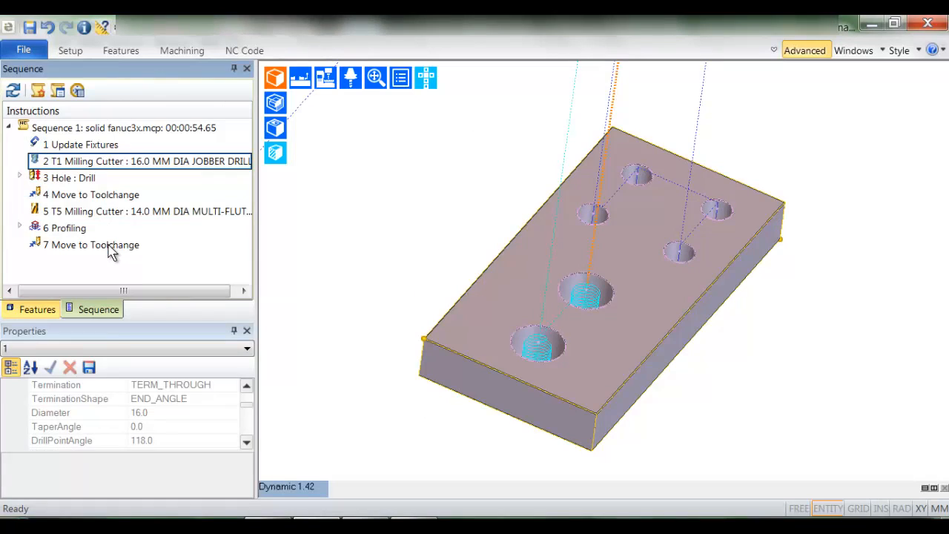
shift+click(111, 246)
right_click(110, 245)
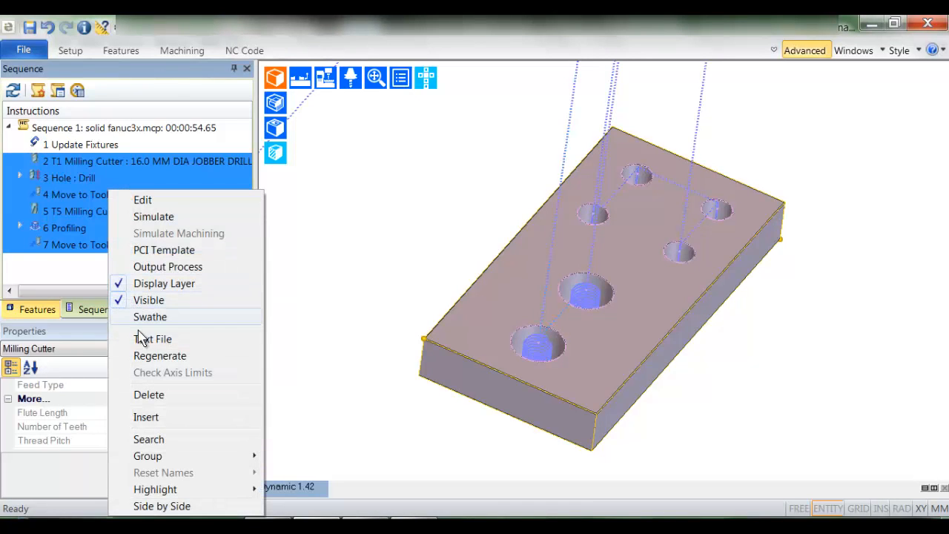
click(149, 394)
- Apply the drilling strategy to both Through hole features
click(37, 310)
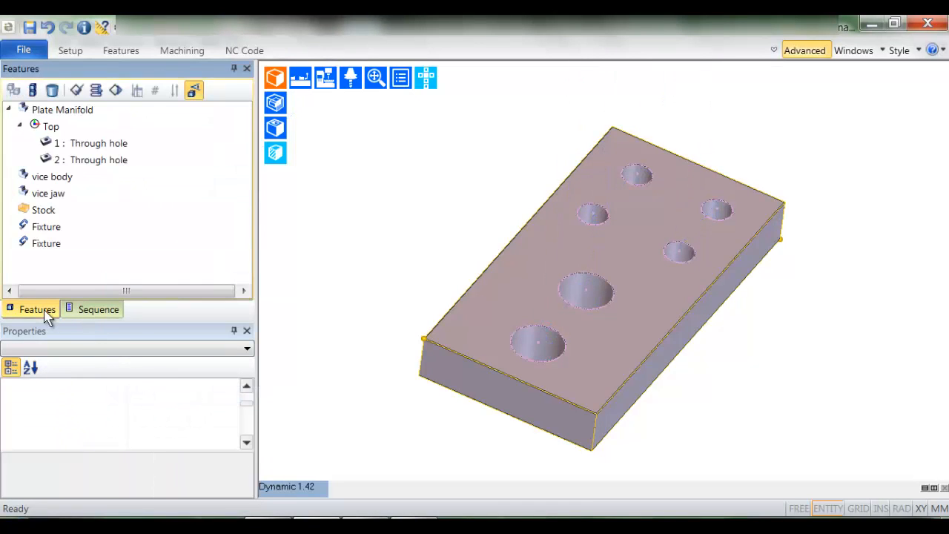
click(132, 146)
shift+click(132, 162)
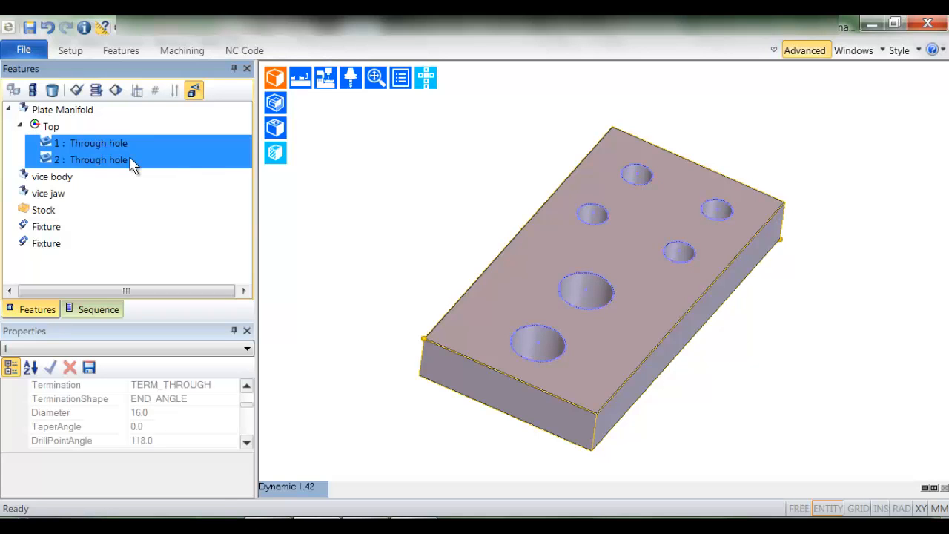
click(116, 90)
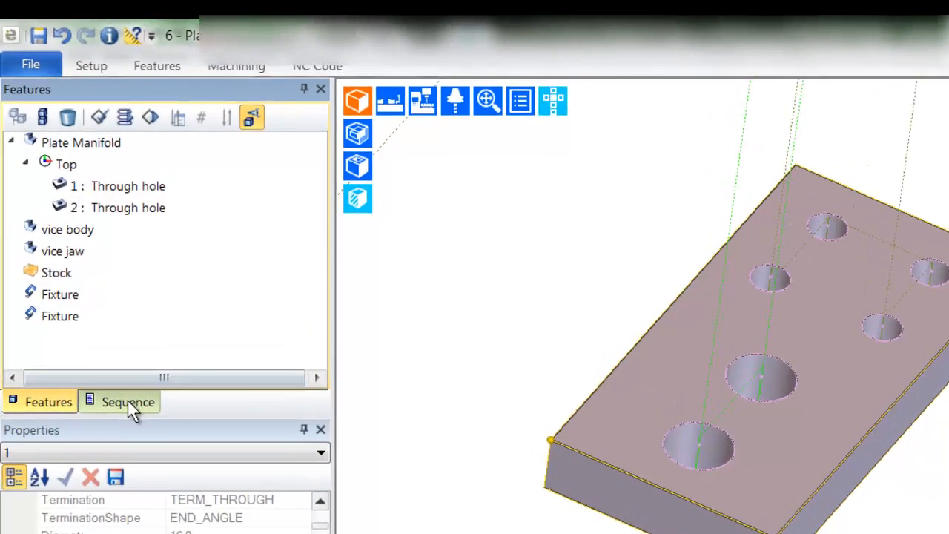
- Review the generated sequence and delete the 16 mm and 28 mm jobber drill operations with their toolchange moves
click(104, 313)
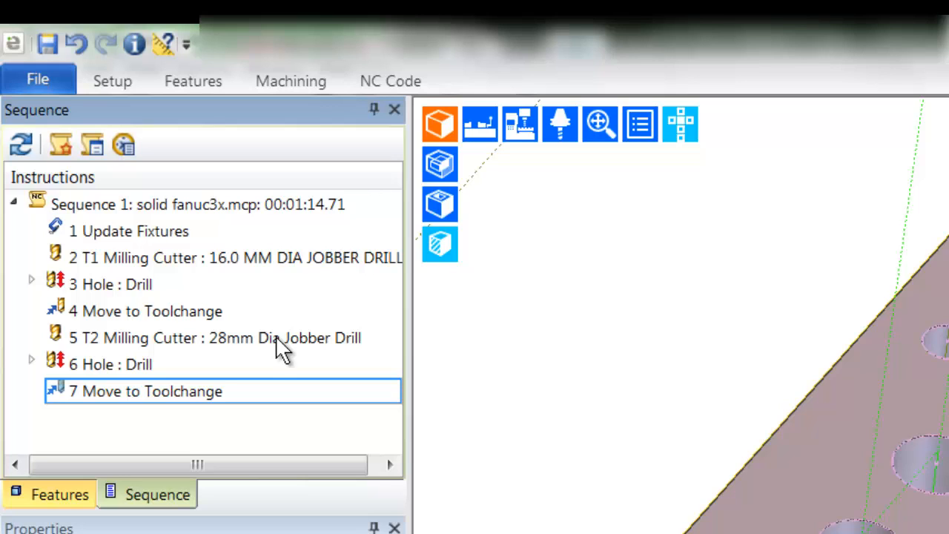
click(263, 257)
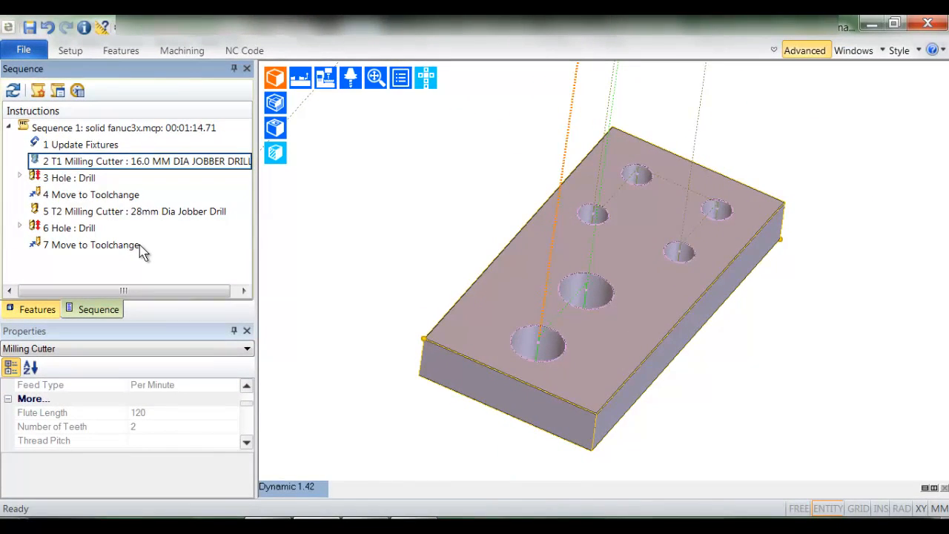
shift+click(192, 341)
right_click(193, 343)
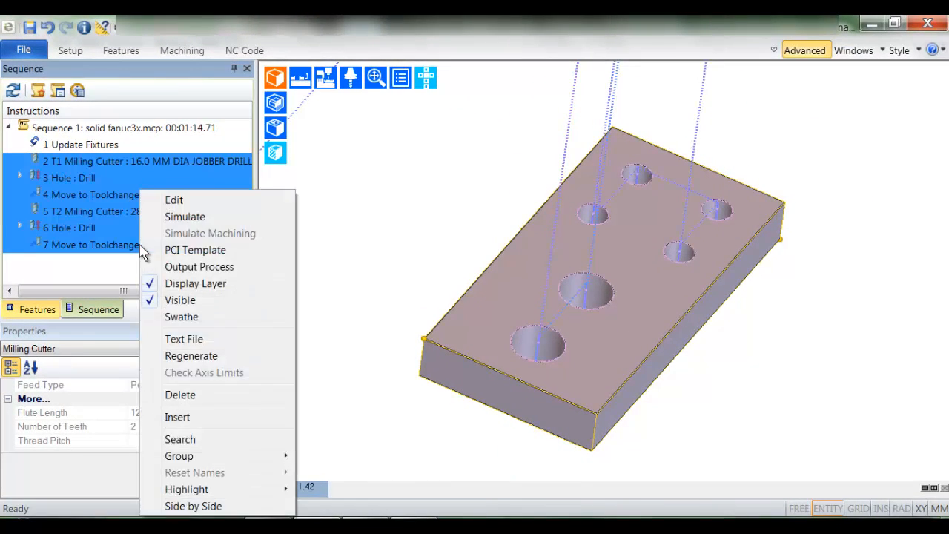
click(177, 400)
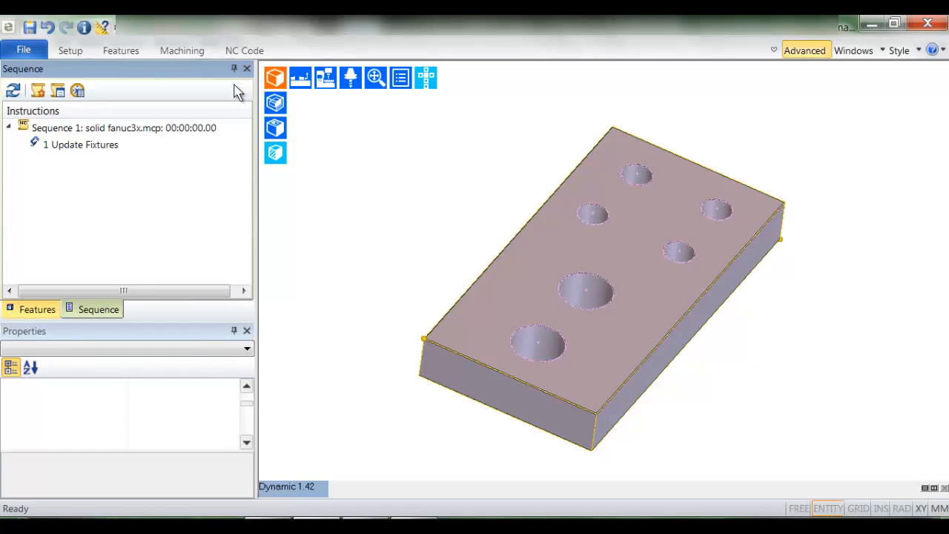
- Filter the ToolStore for mills of 14 mm diameter and load the 14.0 mm Multi-Flute End Mill
click(184, 52)
click(414, 112)
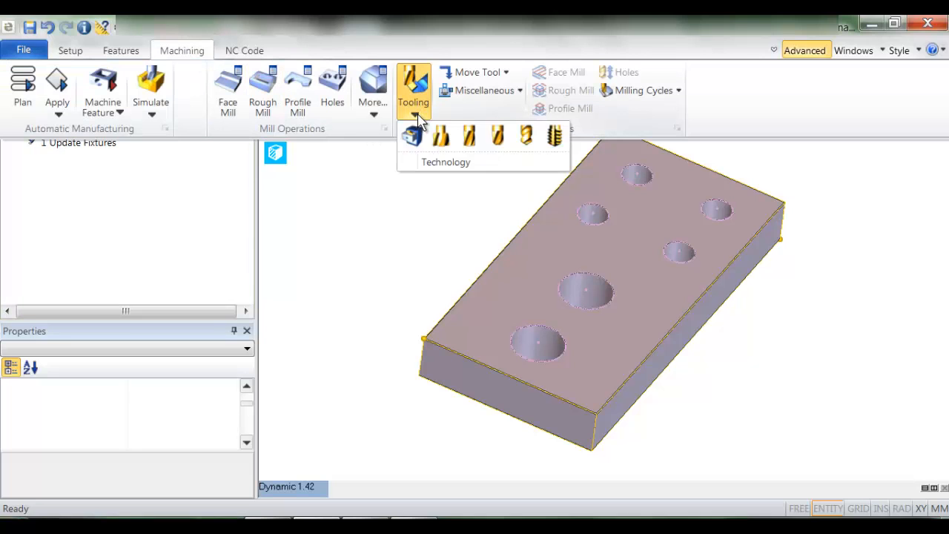
click(468, 138)
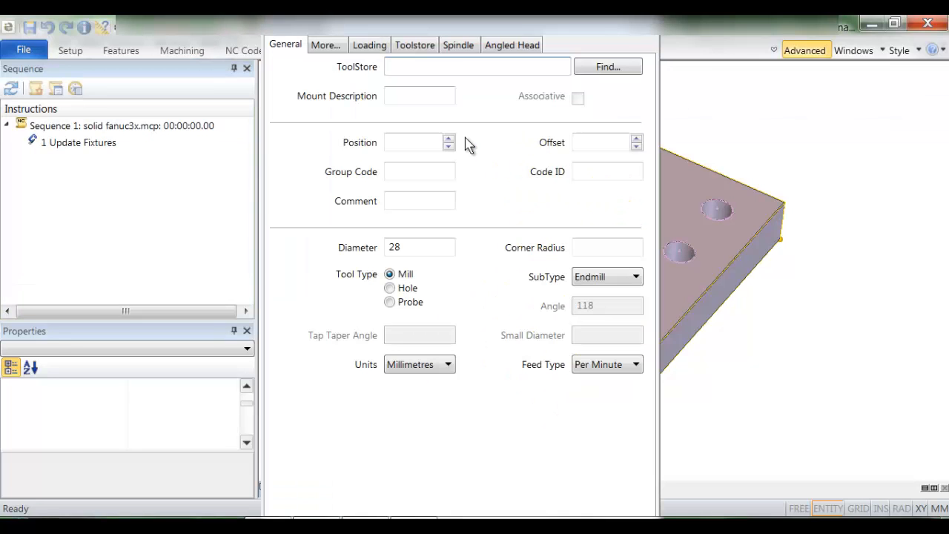
text(14)
click(605, 67)
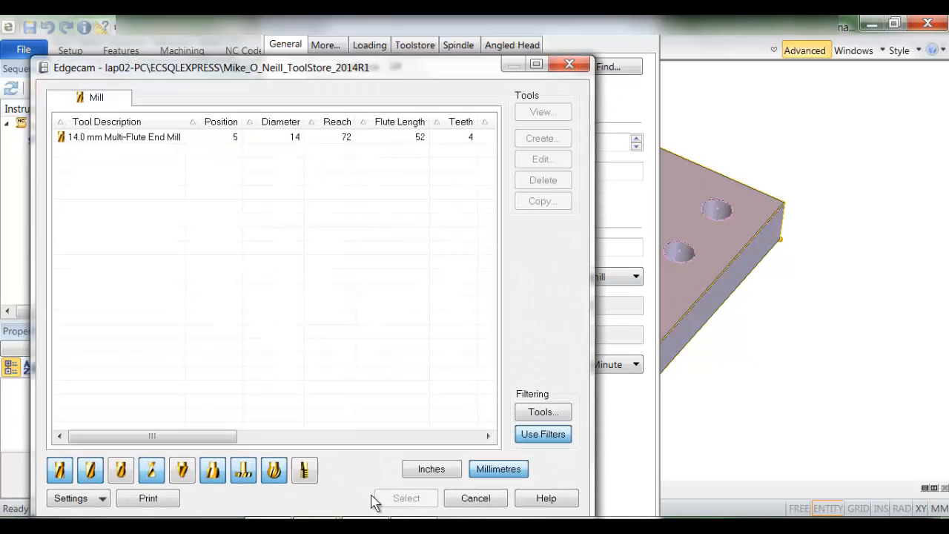
click(201, 144)
click(408, 501)
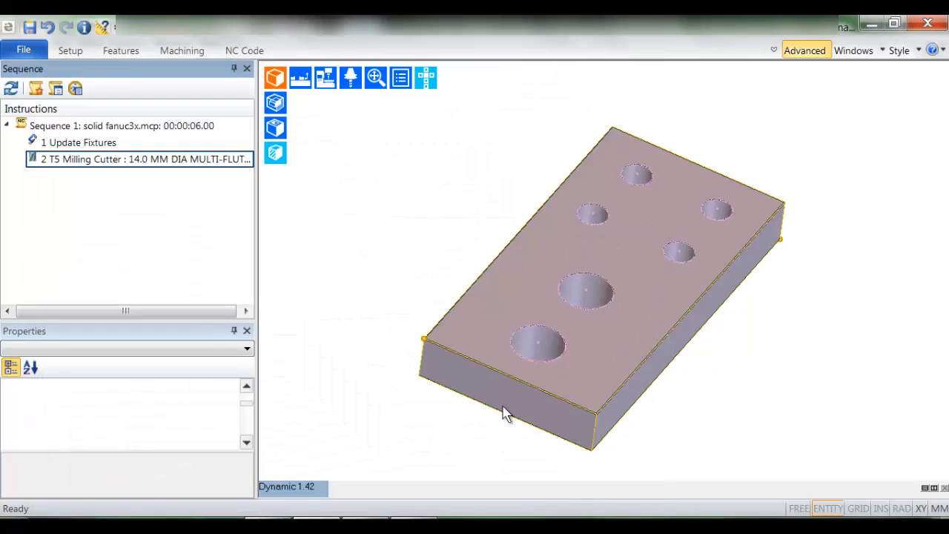
- Set up a Profile Milling cycle with Helical depth motion enabled and a cut increment of 2
click(185, 52)
click(665, 92)
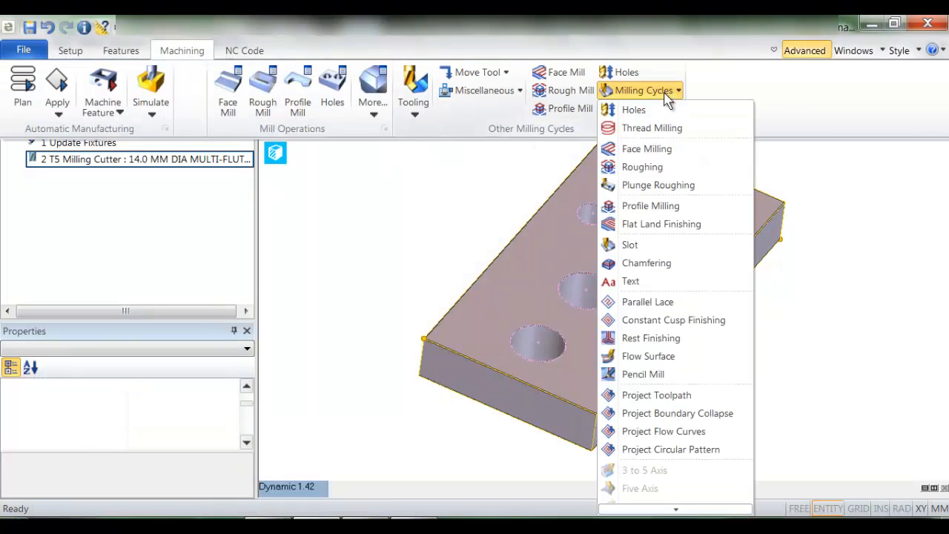
click(667, 185)
click(330, 86)
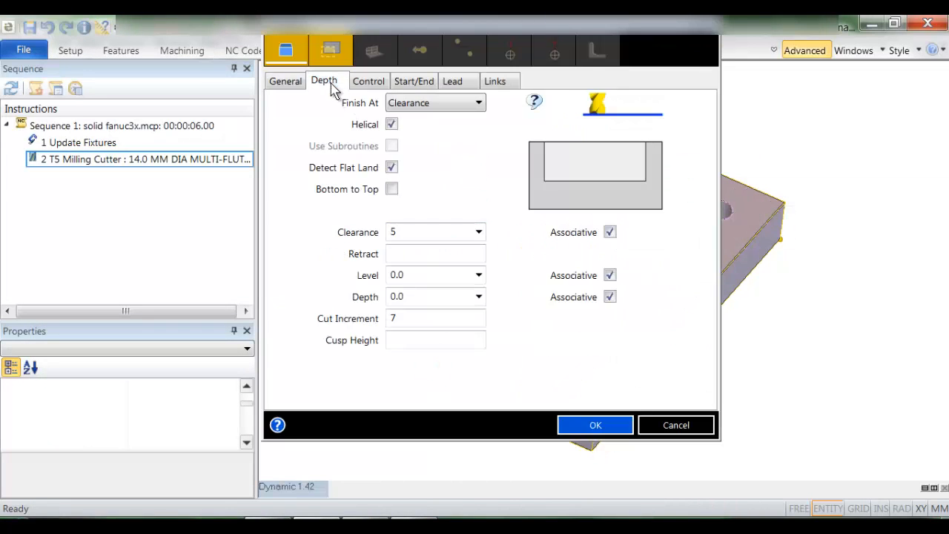
click(391, 125)
double_click(407, 320)
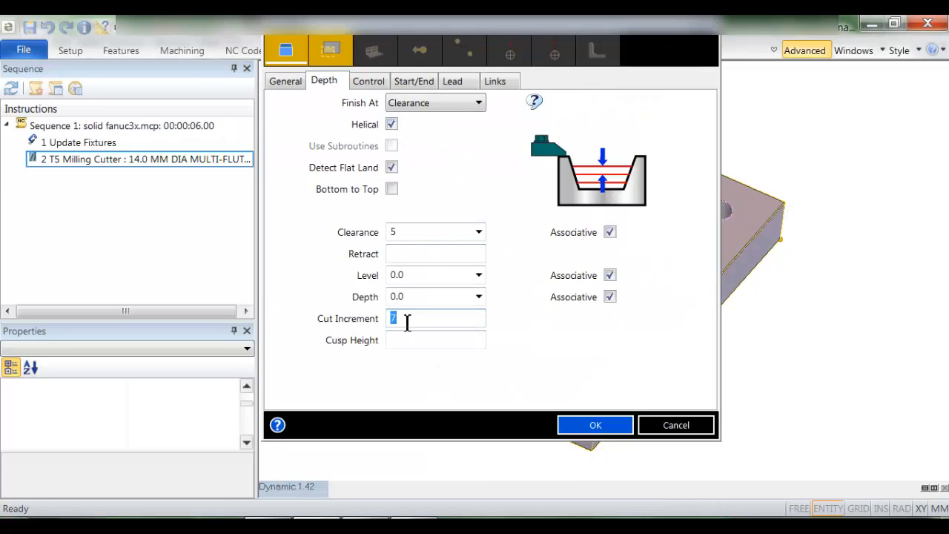
text(2)
click(594, 424)
- Pick the two large through holes as the profiling geometry and finish without a containment boundary
click(605, 282)
right_click(450, 245)
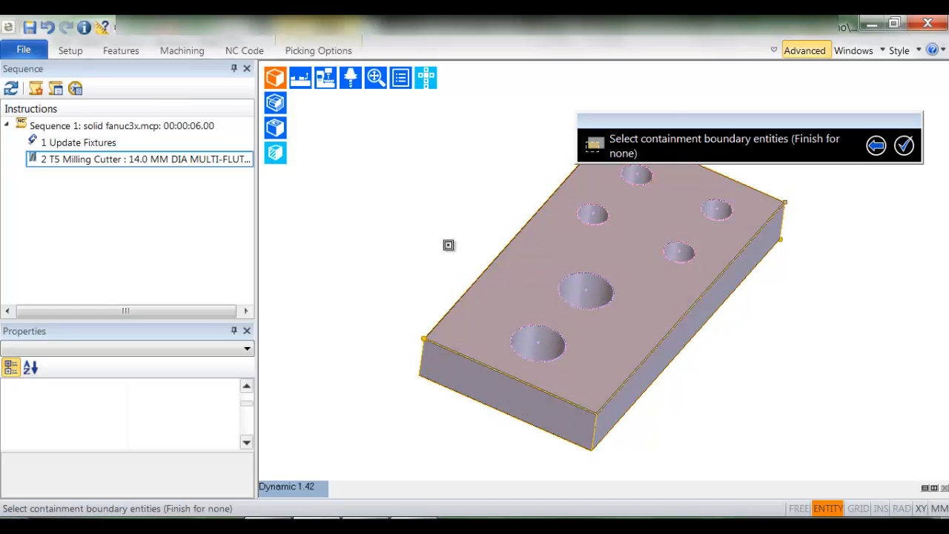
right_click(449, 245)
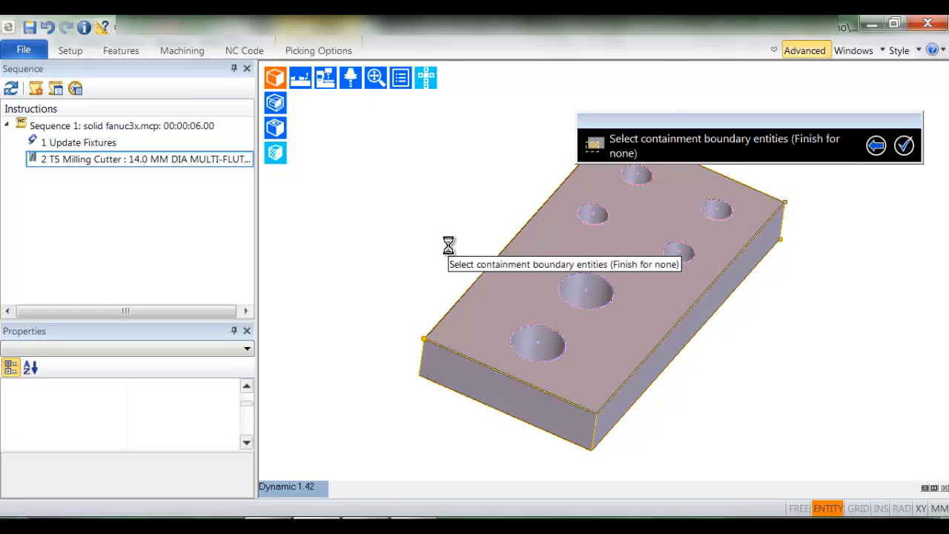
- Inspect the cutter and Profiling instructions, and output the 14 mm end mill instruction as a process
click(229, 160)
click(226, 178)
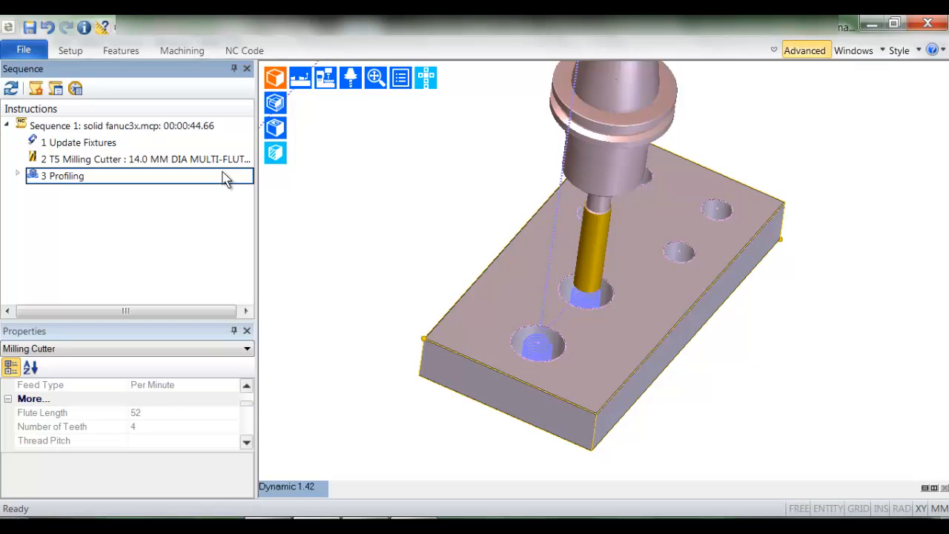
click(229, 162)
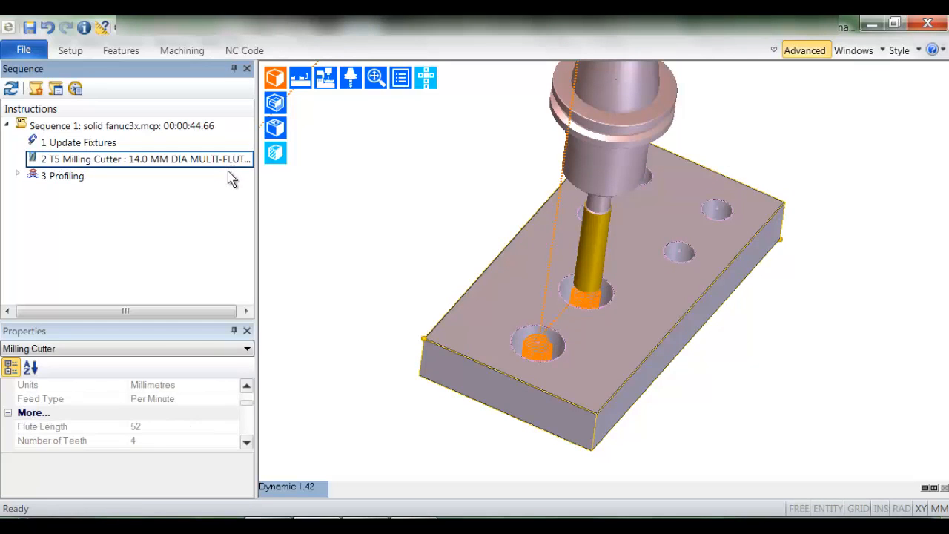
click(231, 178)
click(155, 162)
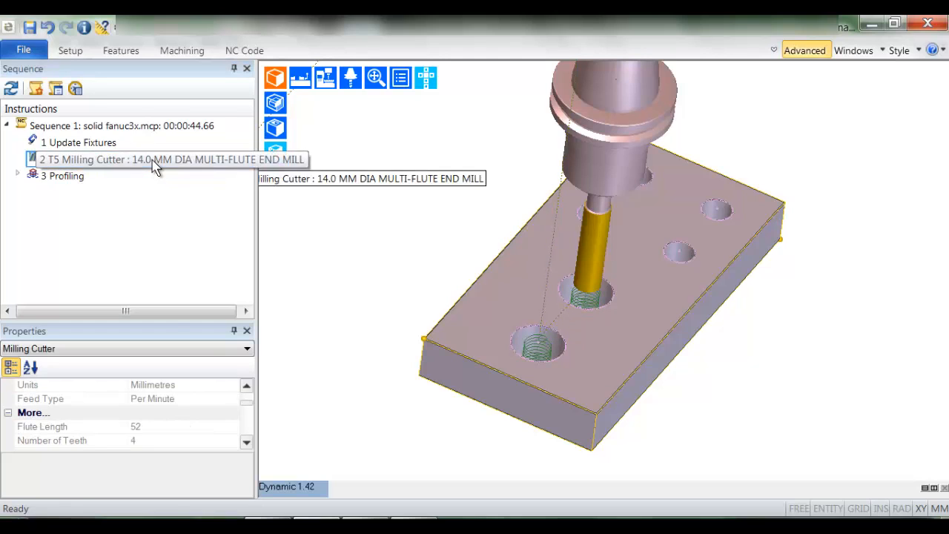
right_click(155, 167)
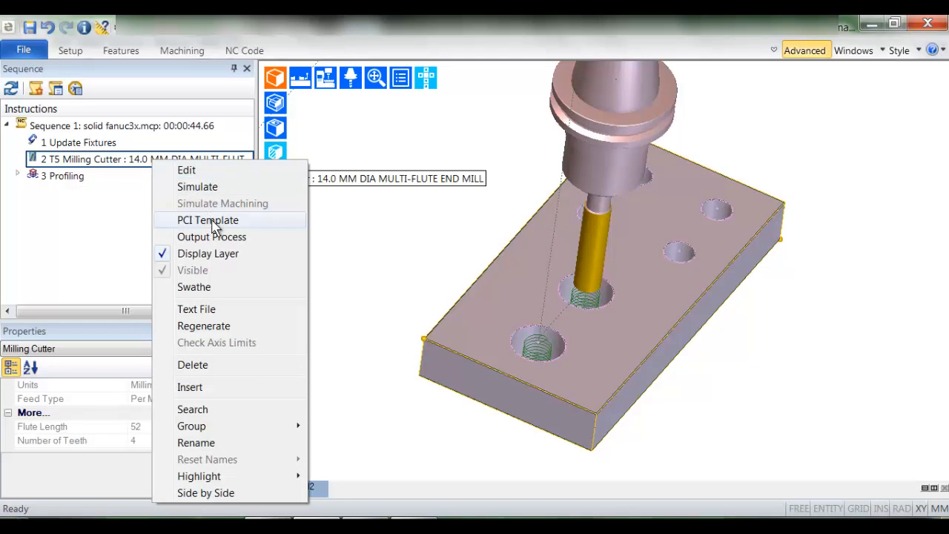
click(256, 237)
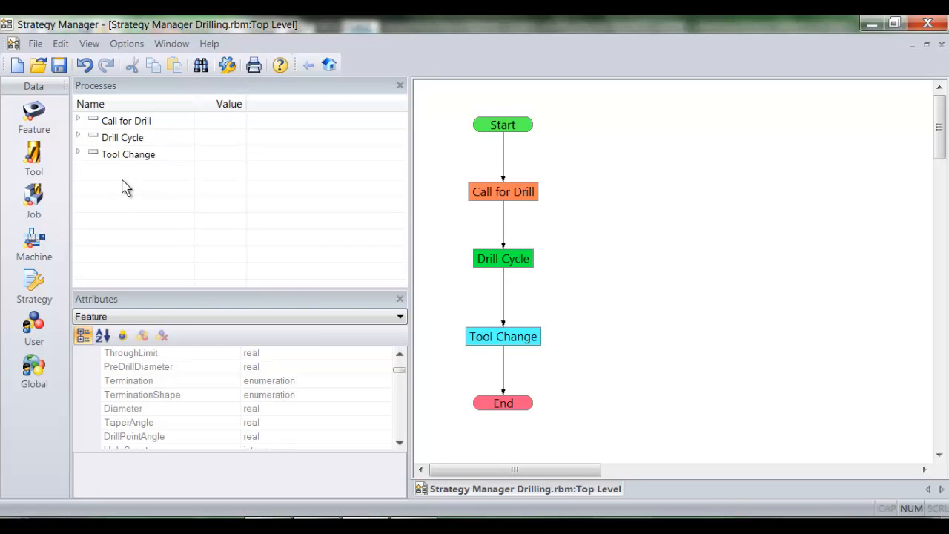
- Paste the copied process into the Strategy Manager process list and rename it "call for endmill"
right_click(121, 181)
click(158, 367)
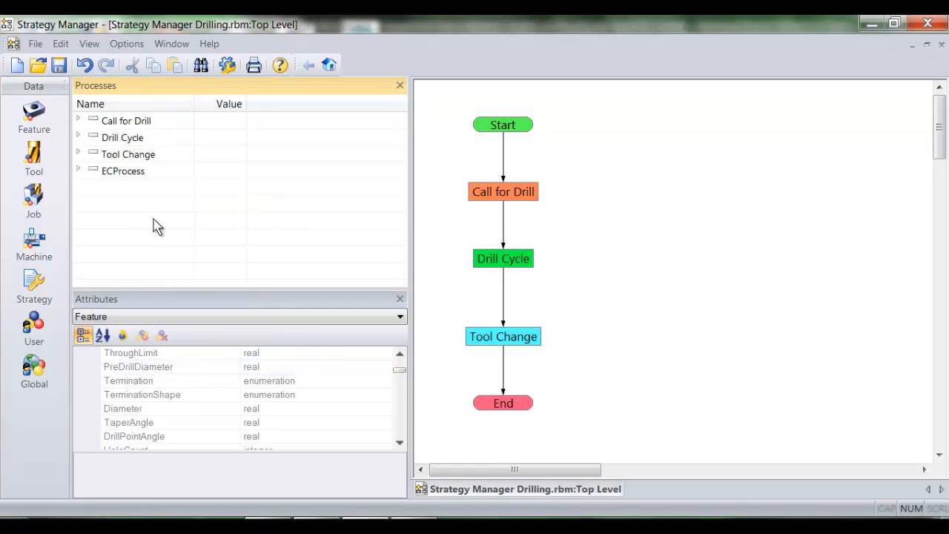
right_click(150, 172)
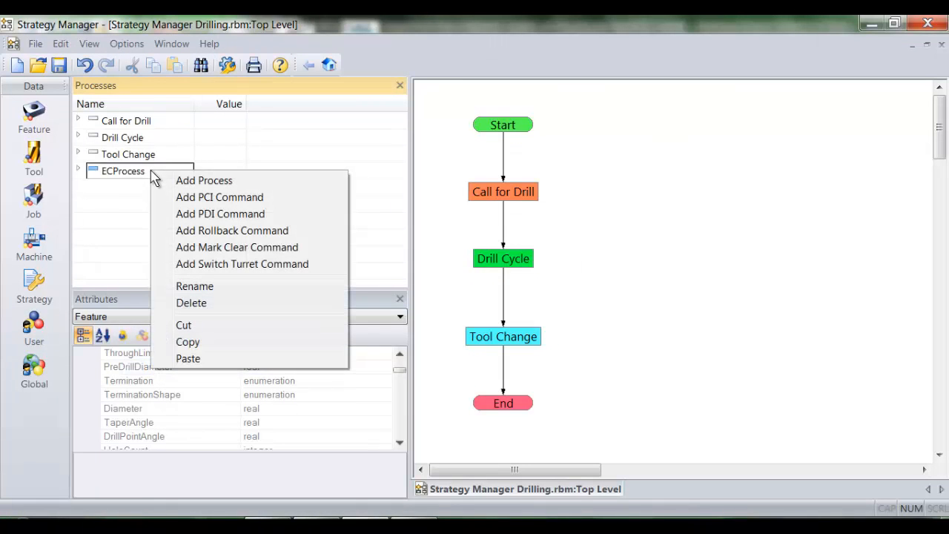
click(195, 287)
text(call for endmill)
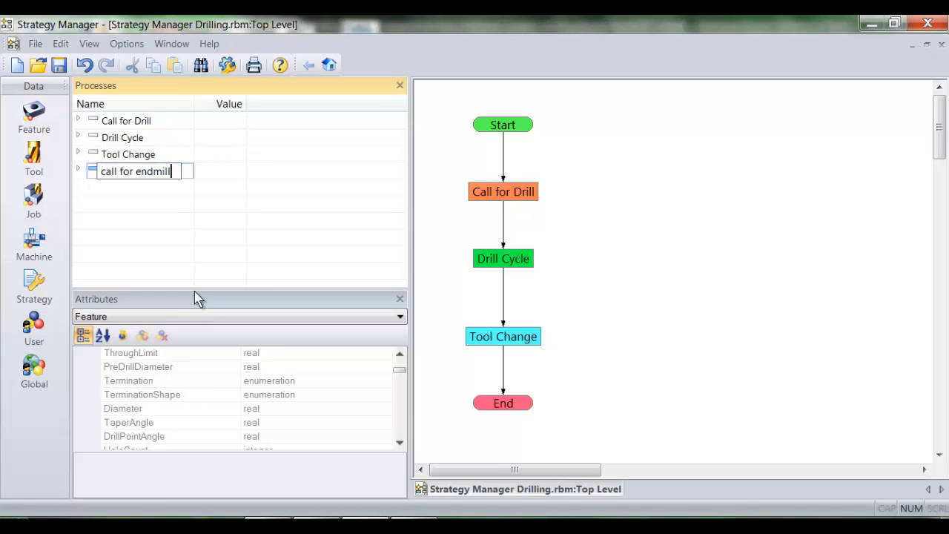
key(Return)
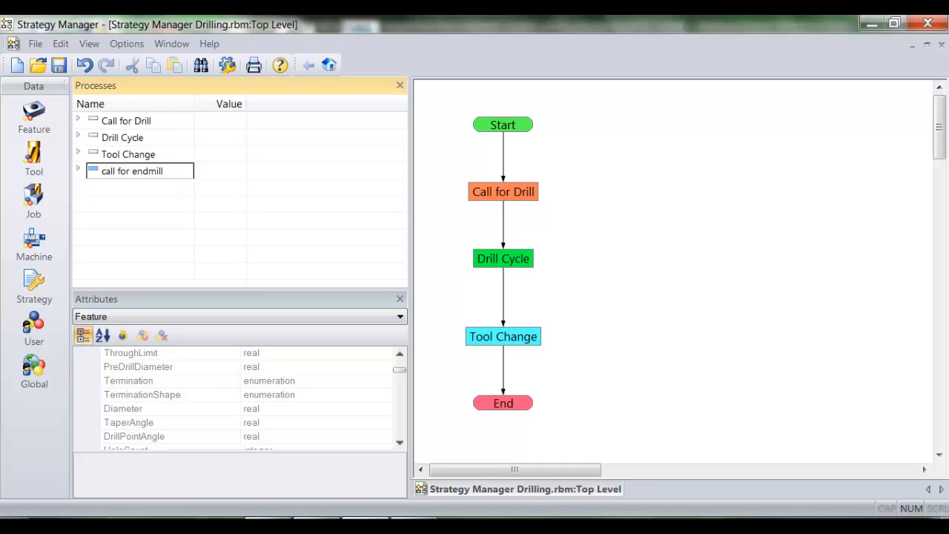
- Switch to Edgecam and output the Profiling instruction as a process
click(319, 520)
click(77, 181)
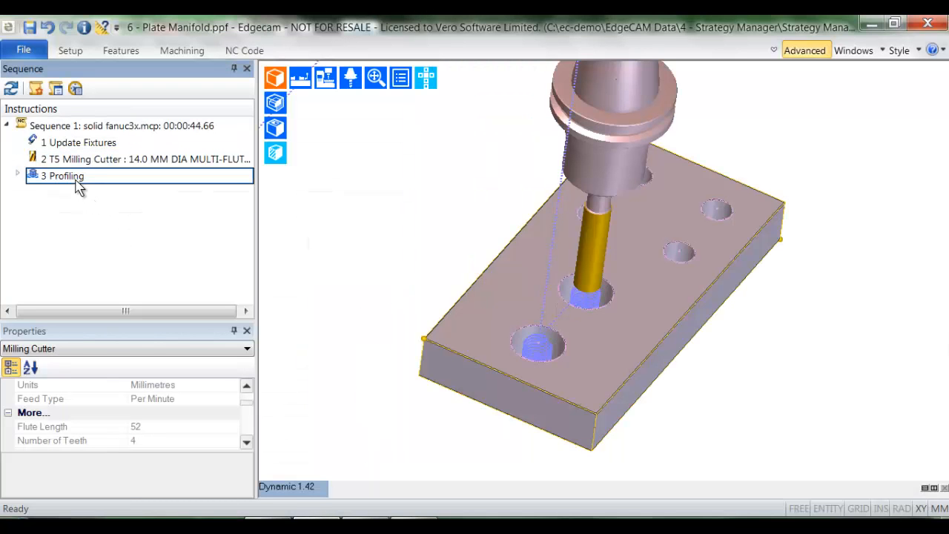
right_click(77, 182)
click(115, 252)
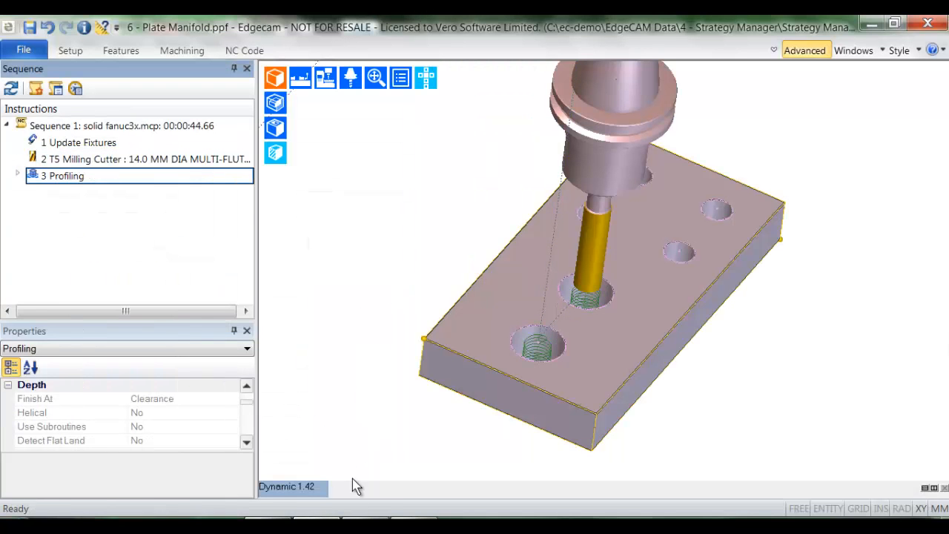
- Switch to Strategy Manager, paste the copied process into the process list and rename it "Profiling Cycle"
click(359, 521)
right_click(137, 208)
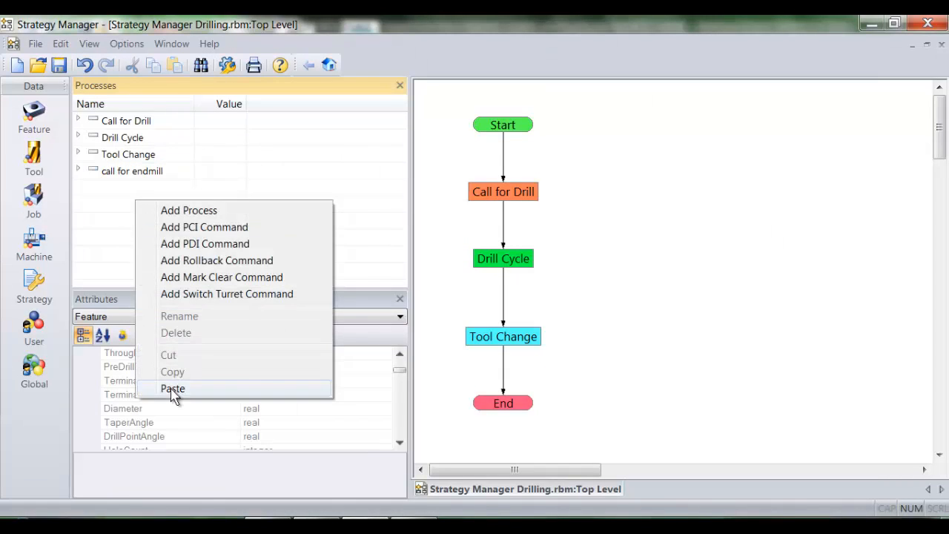
click(173, 393)
right_click(152, 192)
click(186, 303)
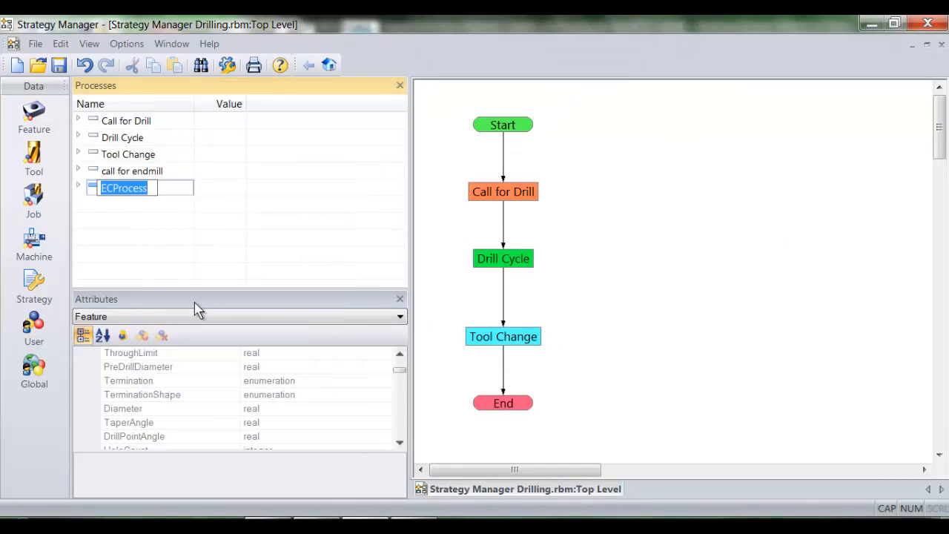
text(Profiling Cycl)
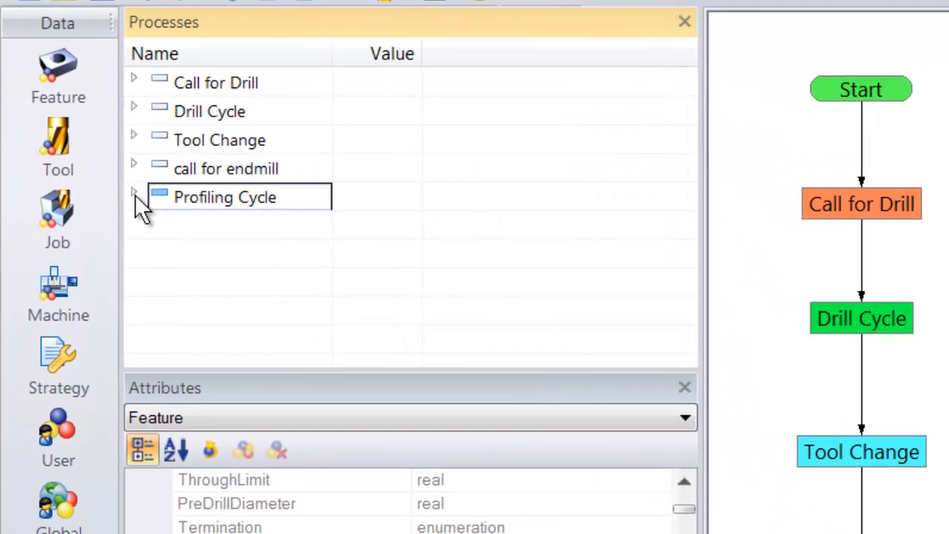
- Examine the Depth parameters of the Profiling Cycle process, including the cut increment and Helical setting
click(78, 184)
click(153, 225)
drag(683, 121, 699, 281)
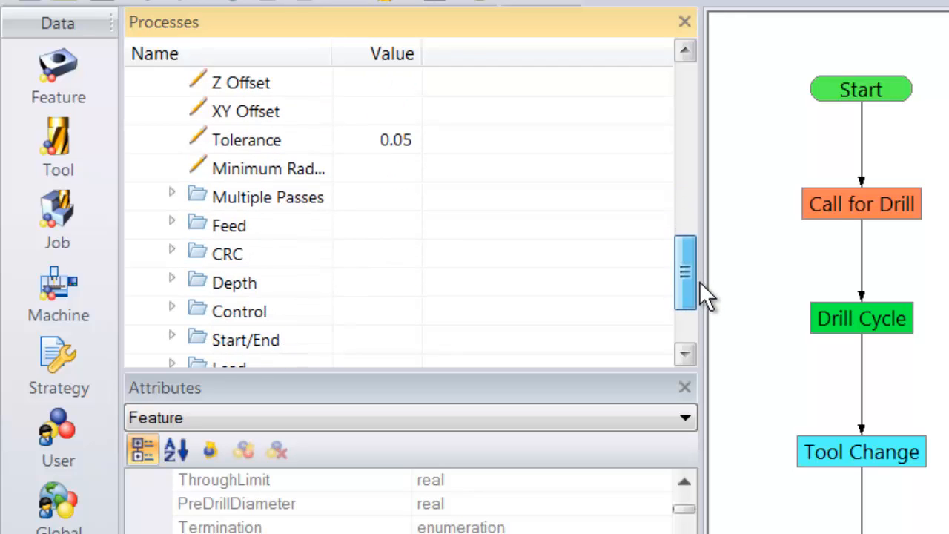
click(173, 280)
scroll(389, 308, down, 2)
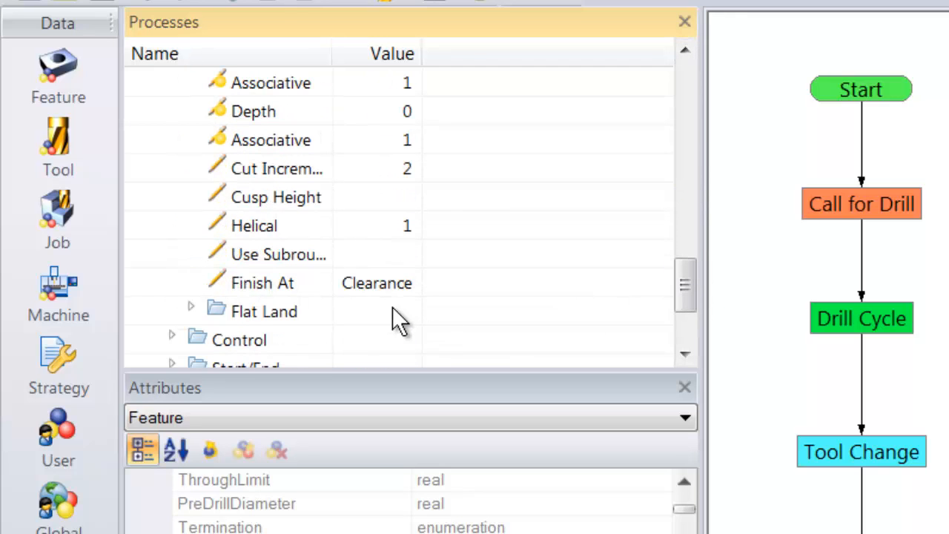
click(344, 232)
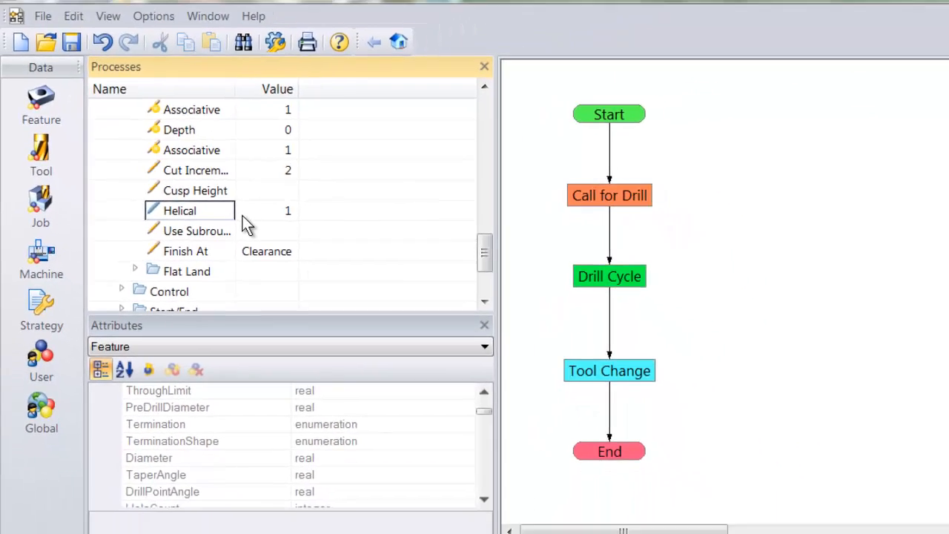
scroll(342, 233, up, 1)
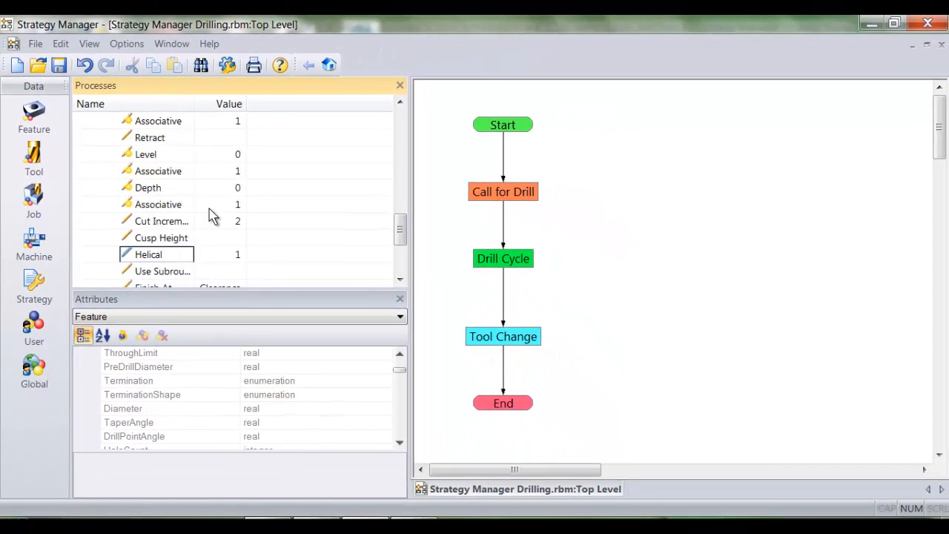
- Create a decision node beside the drilling flow and name it "Greater then 20mm? Profile Helical Cycle"
right_click(678, 160)
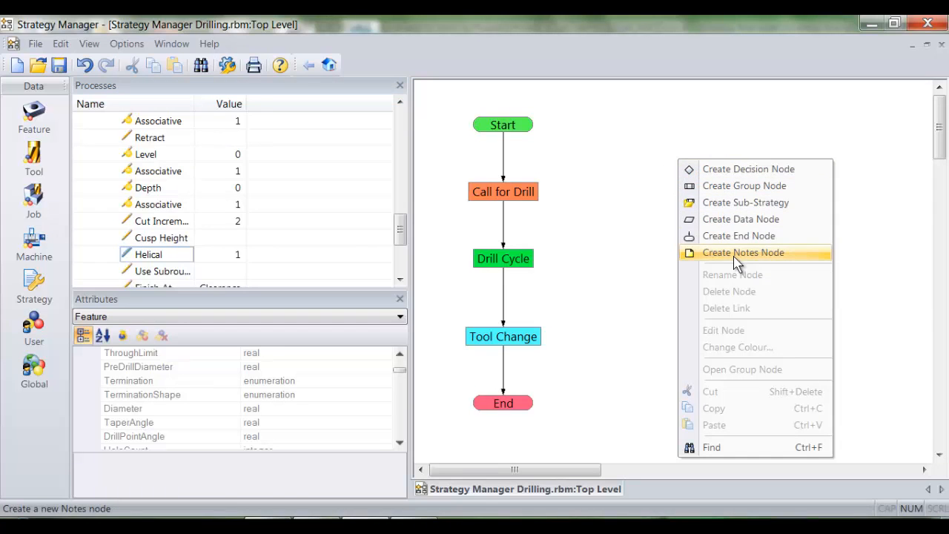
click(766, 177)
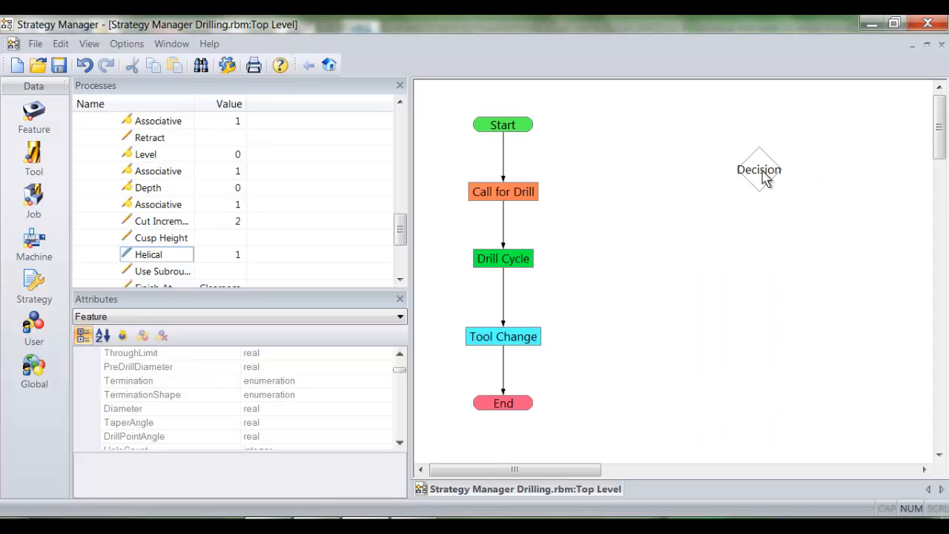
double_click(763, 179)
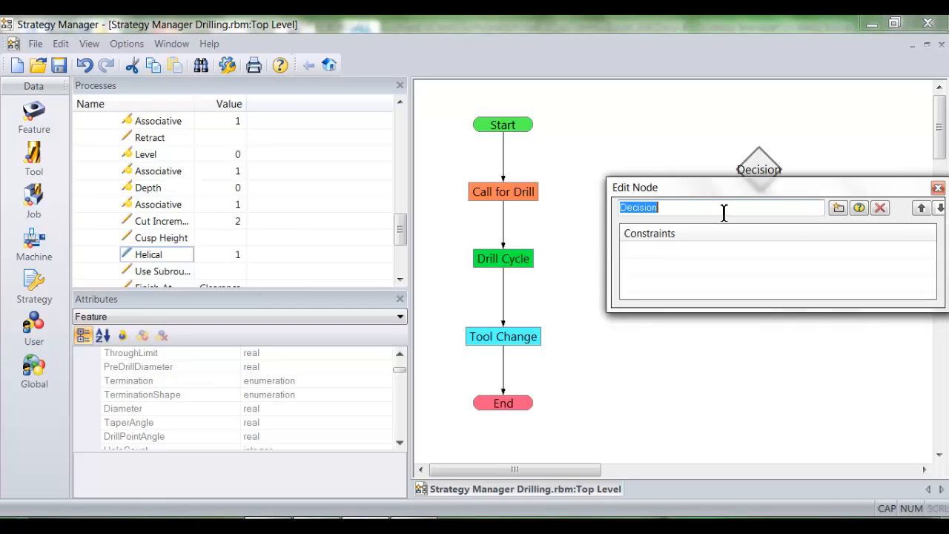
text(G)
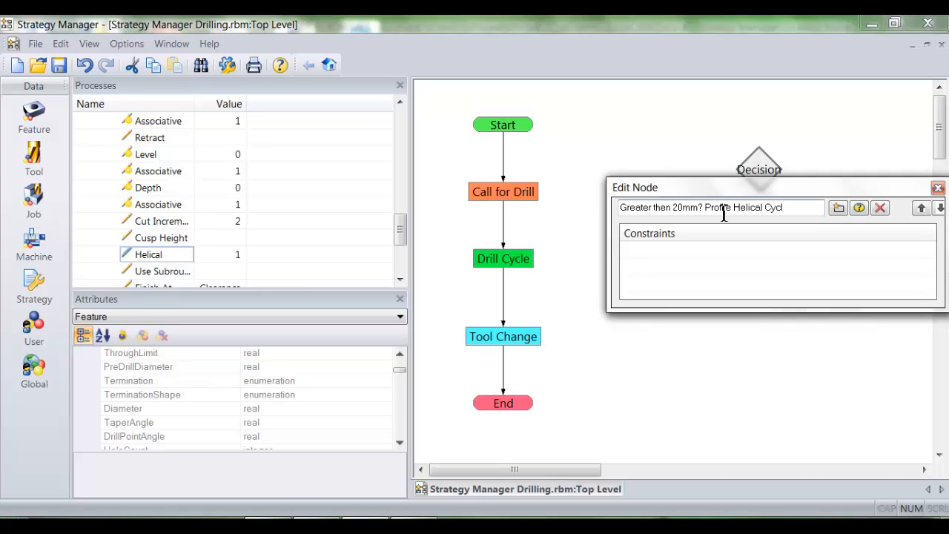
- Add the constraint Feature.Hole2.Diameter>20 to the decision node and finish editing it
click(839, 209)
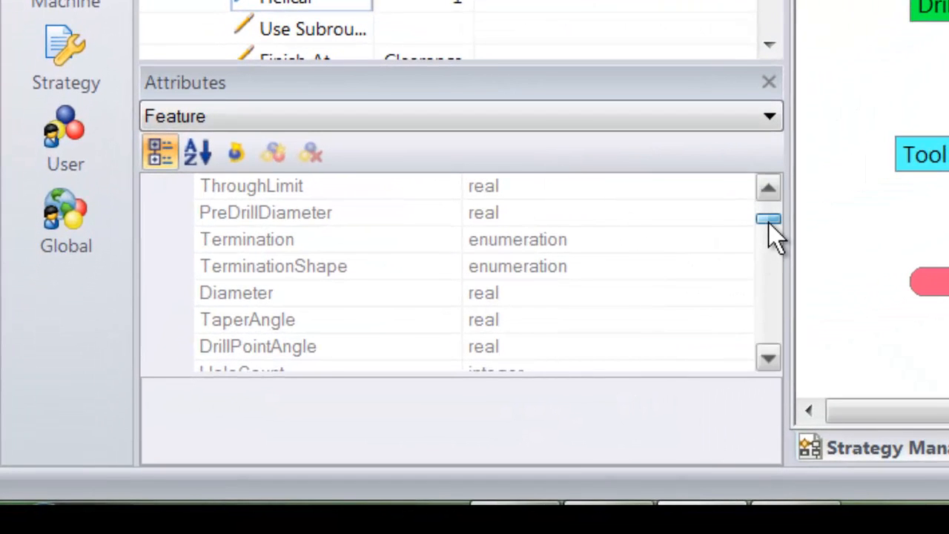
mouse_move(768, 222)
mouse_down()
mouse_move(775, 208)
mouse_move(775, 216)
mouse_up()
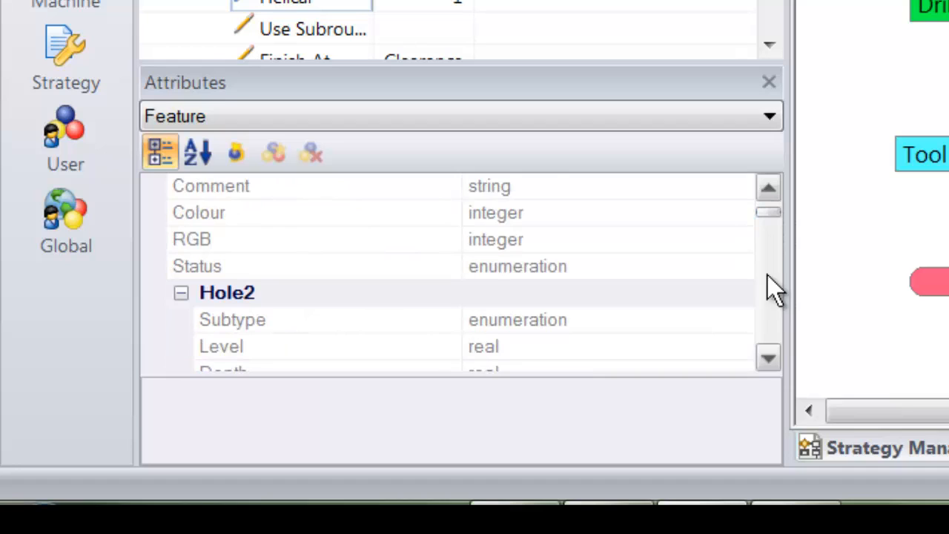
click(768, 358)
click(768, 358)
click(768, 358)
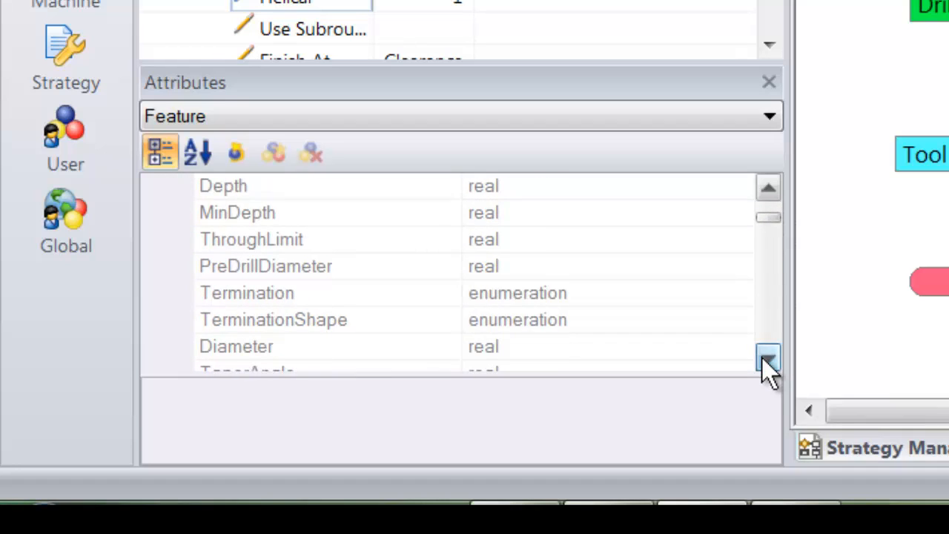
click(768, 358)
click(294, 324)
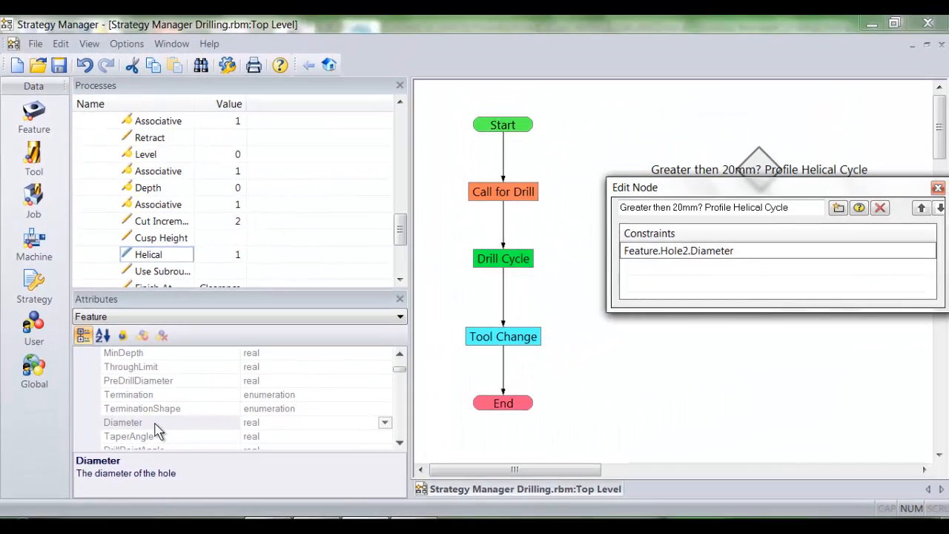
text(>20)
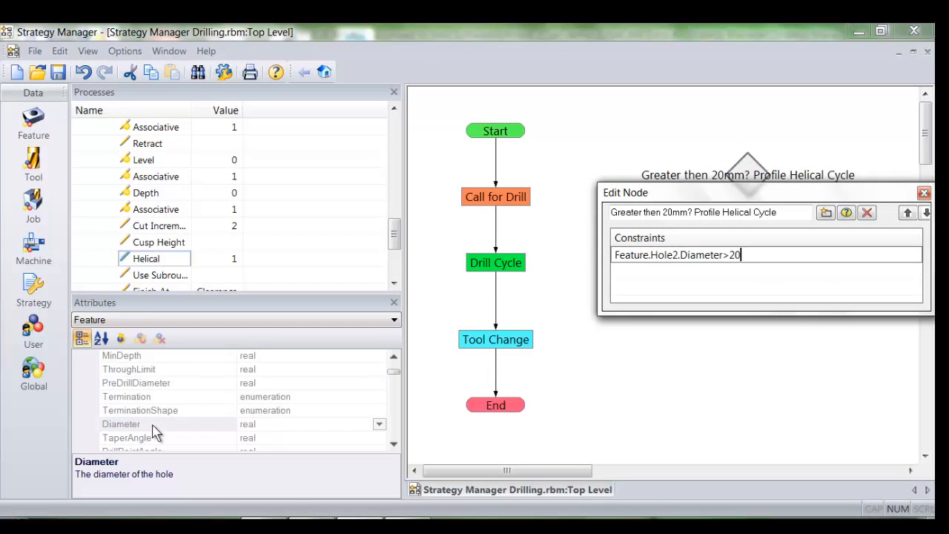
key(Return)
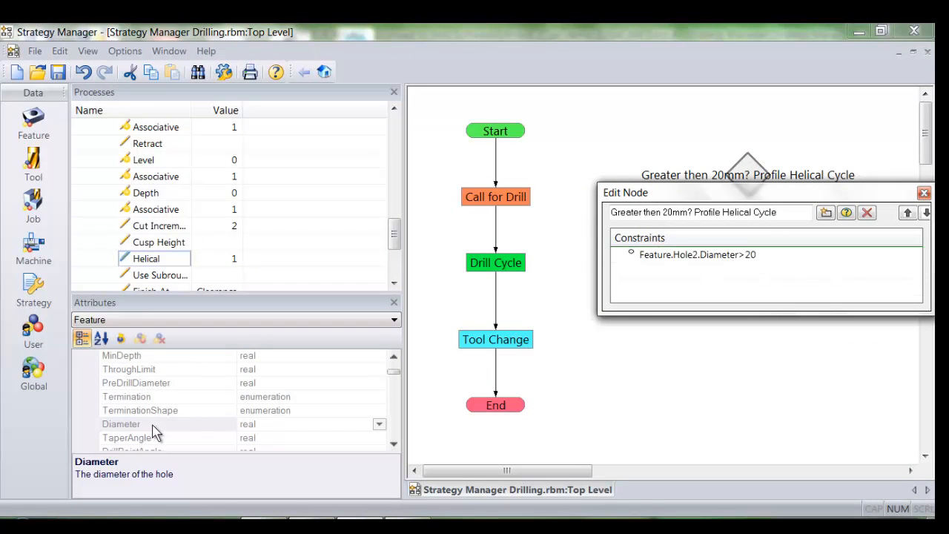
click(924, 195)
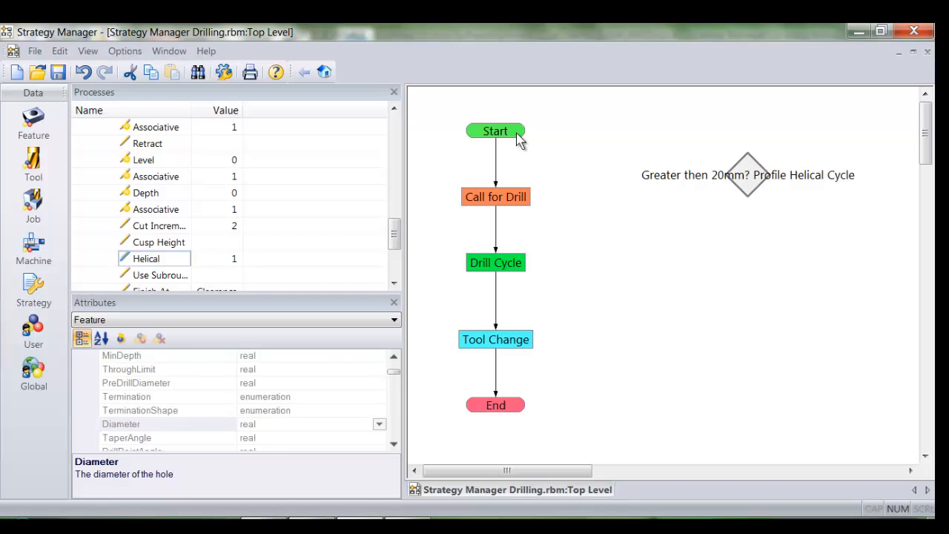
- Link Start to the decision node and its false branch to Call for Drill
mouse_move(510, 134)
mouse_down()
mouse_move(709, 152)
mouse_move(746, 166)
mouse_move(748, 178)
mouse_move(574, 179)
mouse_move(505, 205)
mouse_up()
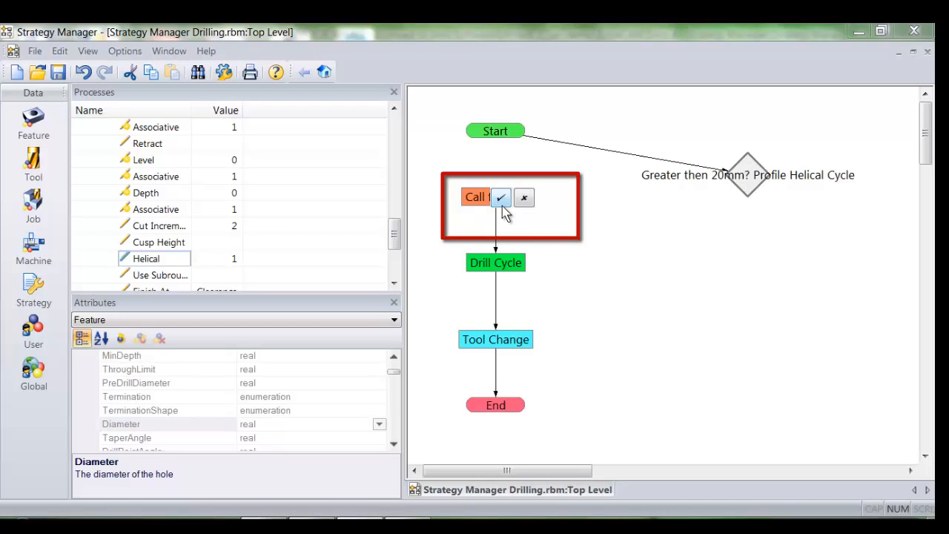
click(502, 199)
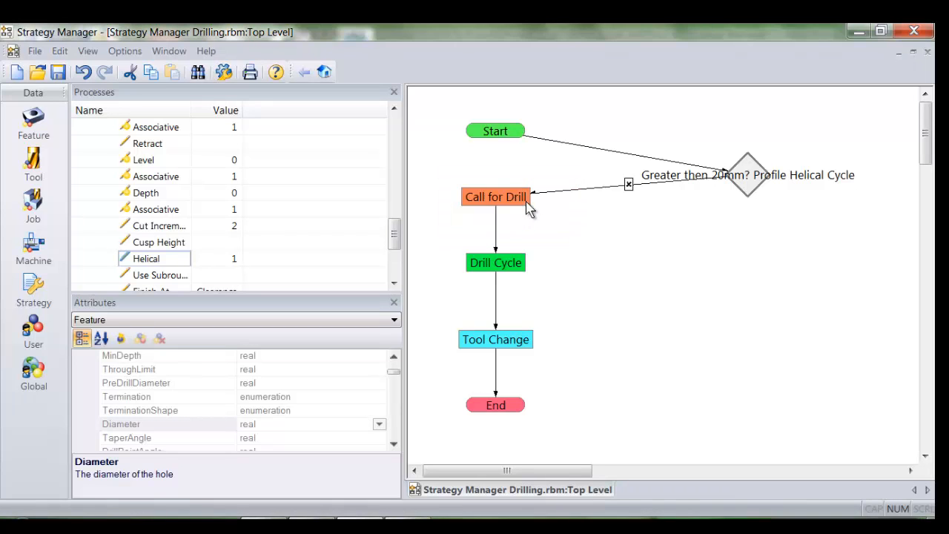
- Place the call for endmill and Profiling Cycle processes in the flowchart below the decision node
drag(394, 236, 396, 131)
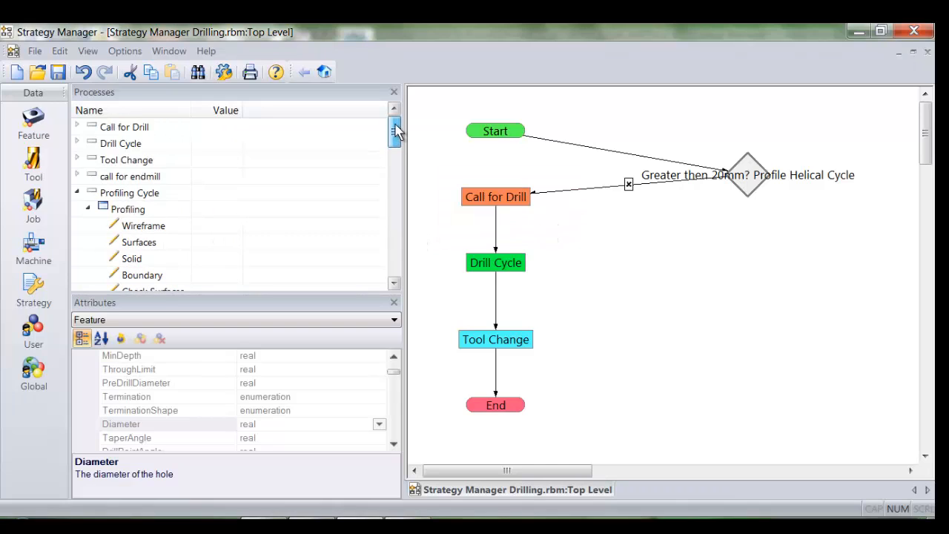
click(77, 193)
drag(156, 181, 740, 258)
click(148, 196)
drag(146, 195, 730, 319)
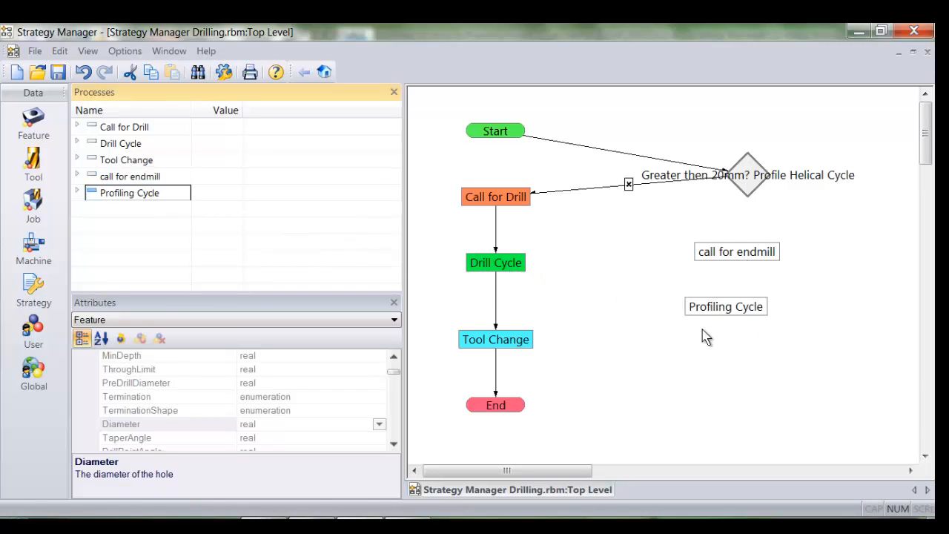
- Link the decision's true branch to call for endmill, Profiling Cycle and Tool Change in sequence, and save the strategy
drag(747, 175, 742, 253)
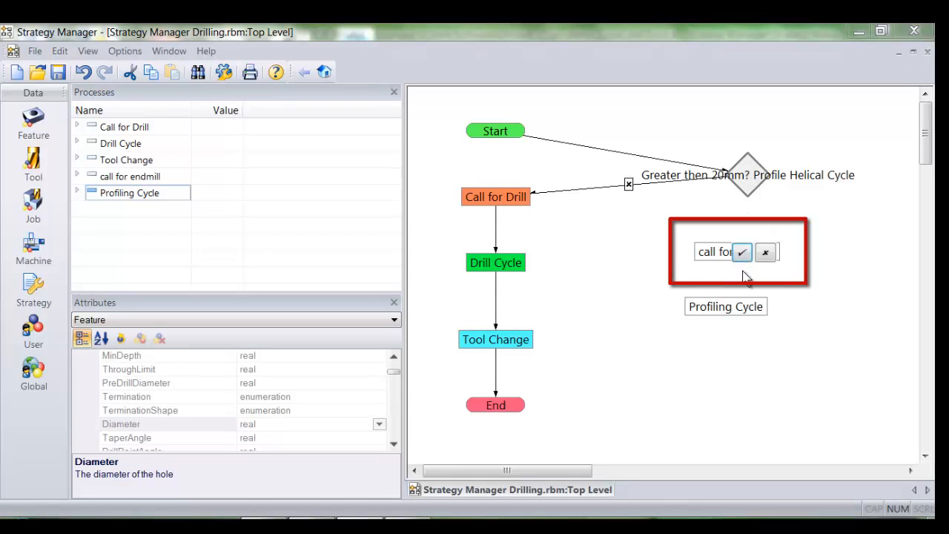
click(742, 253)
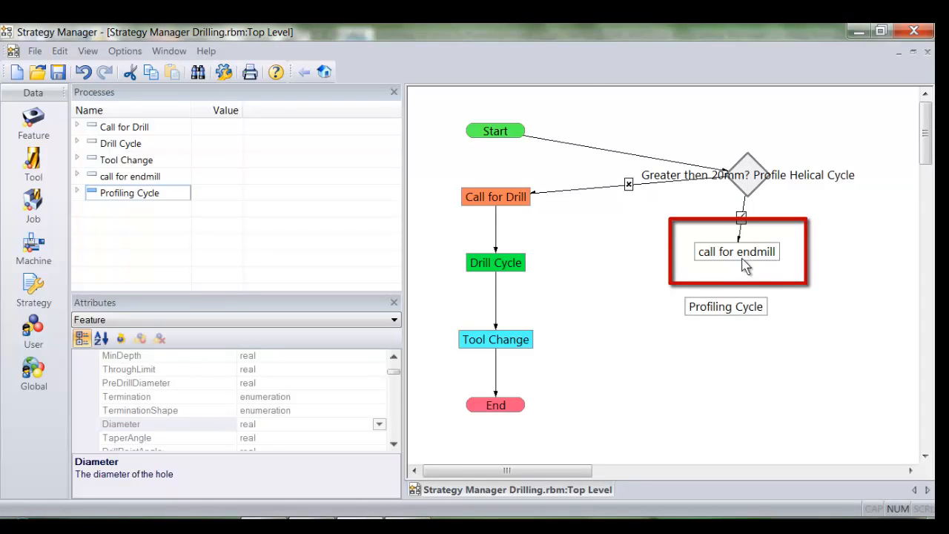
mouse_move(745, 267)
mouse_down()
mouse_move(745, 323)
mouse_move(732, 317)
mouse_up()
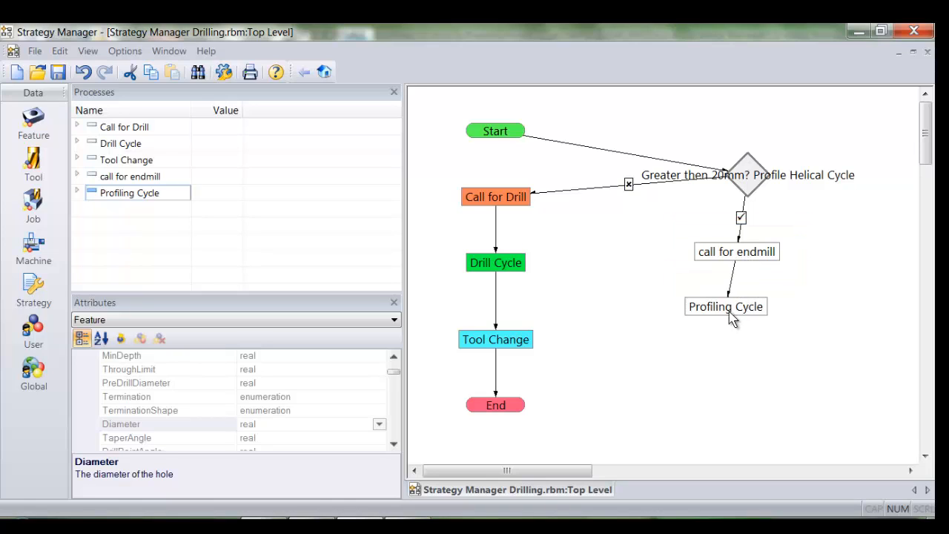
click(520, 343)
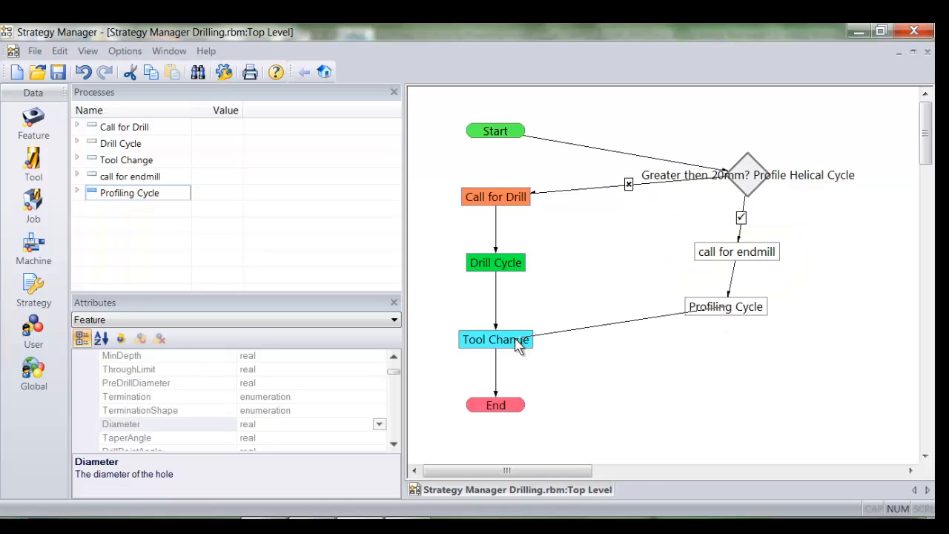
click(58, 75)
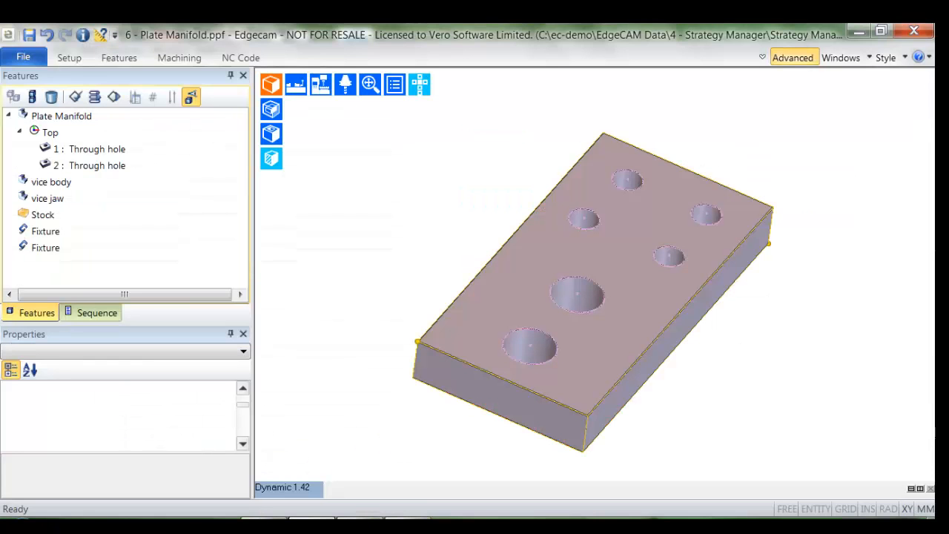
- Switch to Edgecam and apply the strategy to both Through hole features of the Plate Manifold
click(118, 149)
shift+click(96, 165)
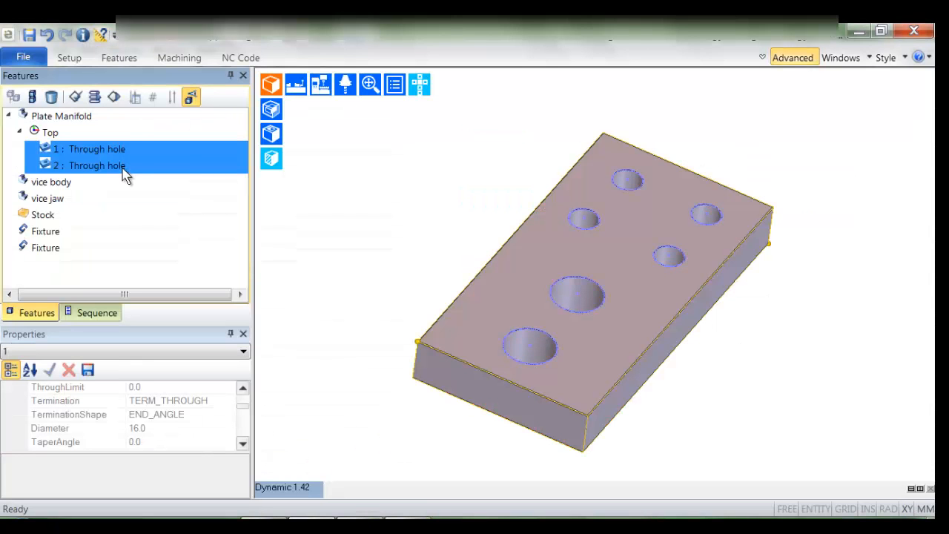
click(114, 99)
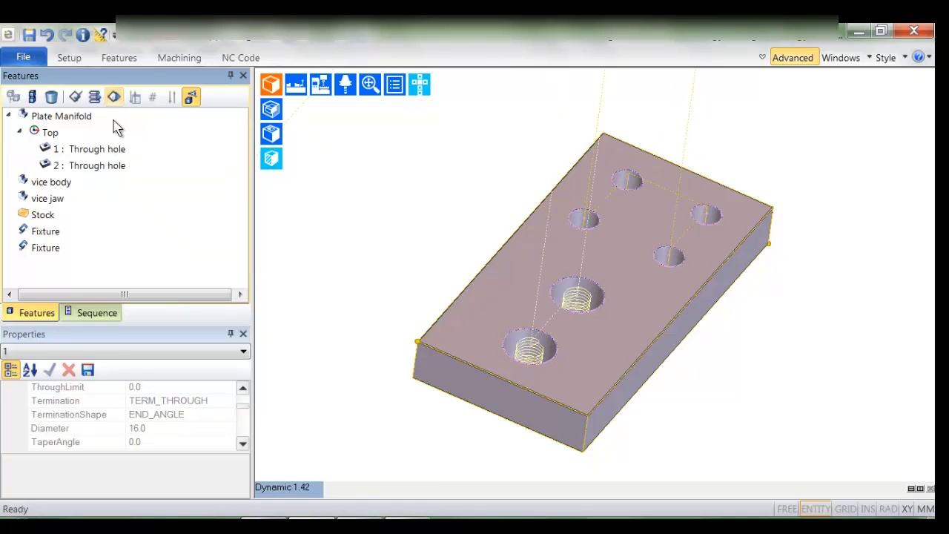
- Examine the generated machining sequence and the Profiling instruction's Depth settings, leaving them unedited
click(112, 314)
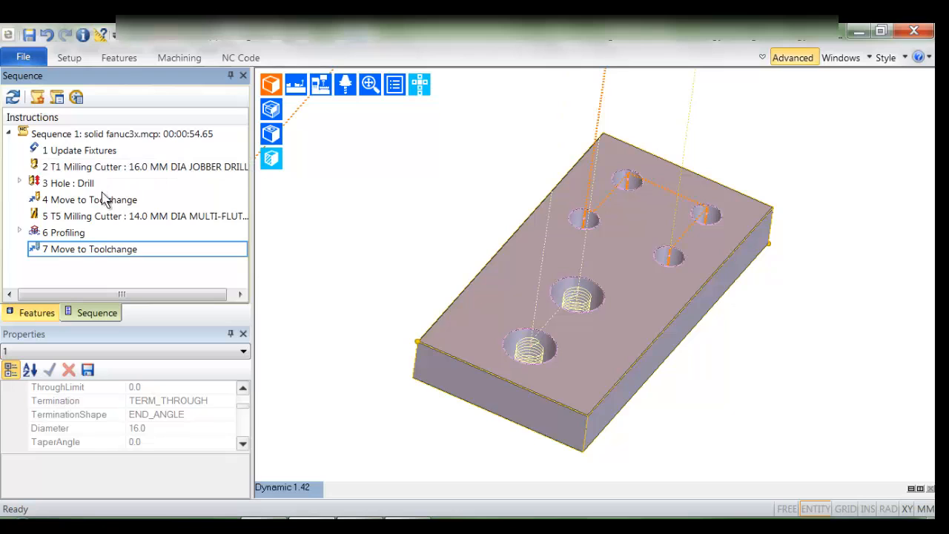
click(119, 216)
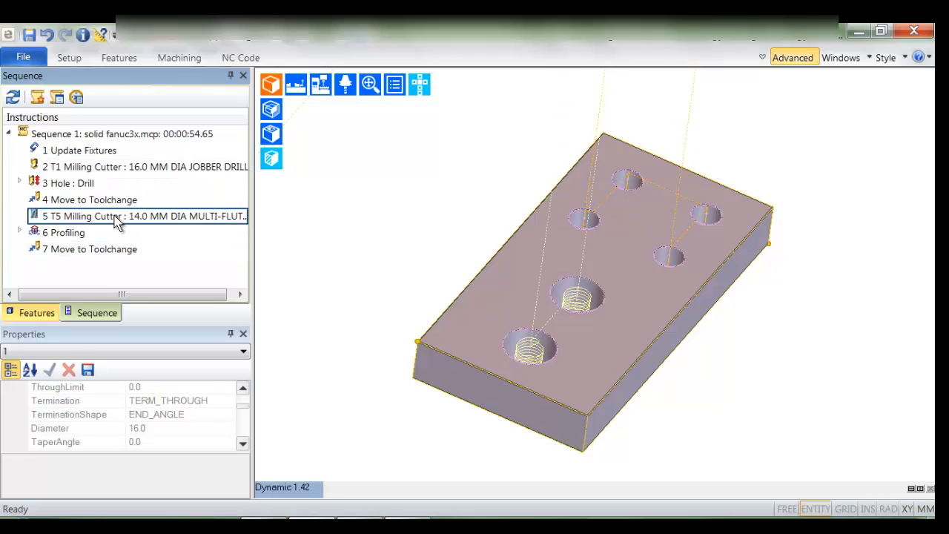
click(68, 235)
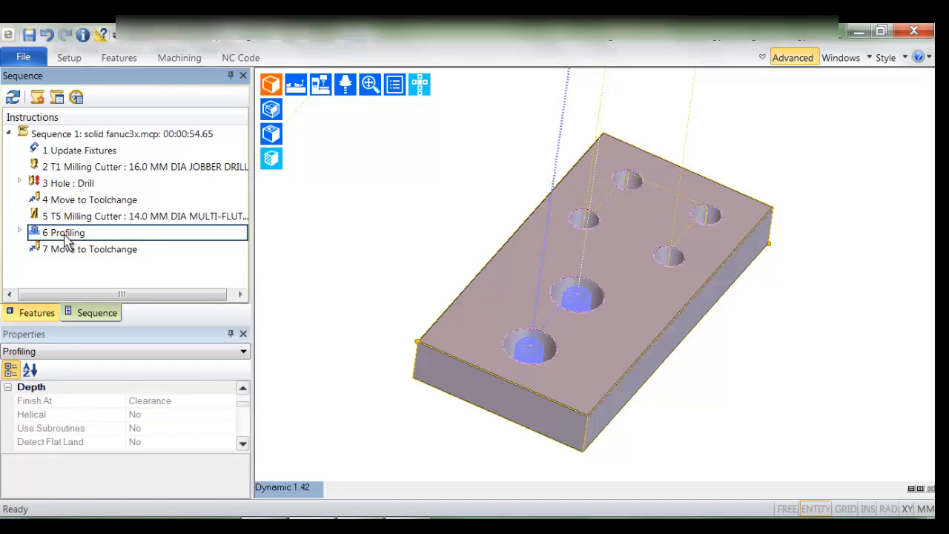
double_click(65, 236)
click(320, 88)
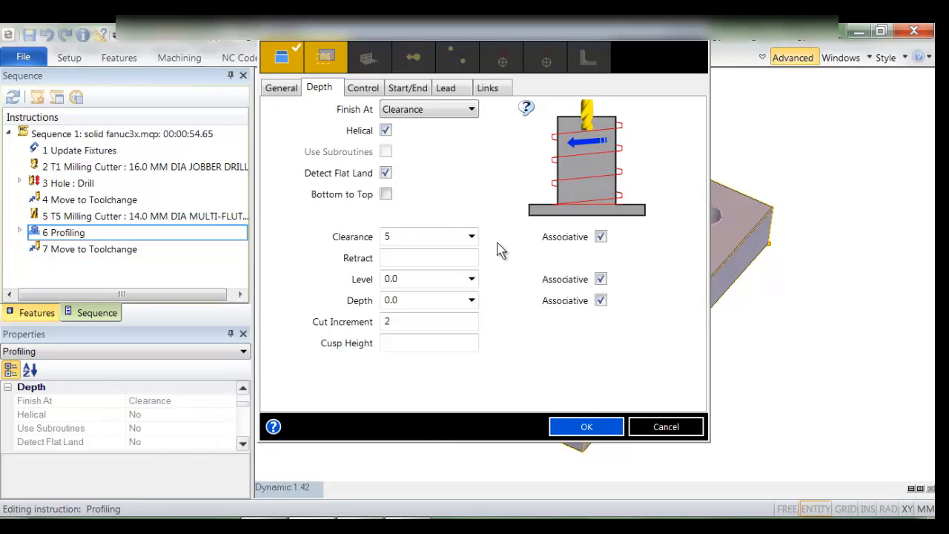
click(660, 426)
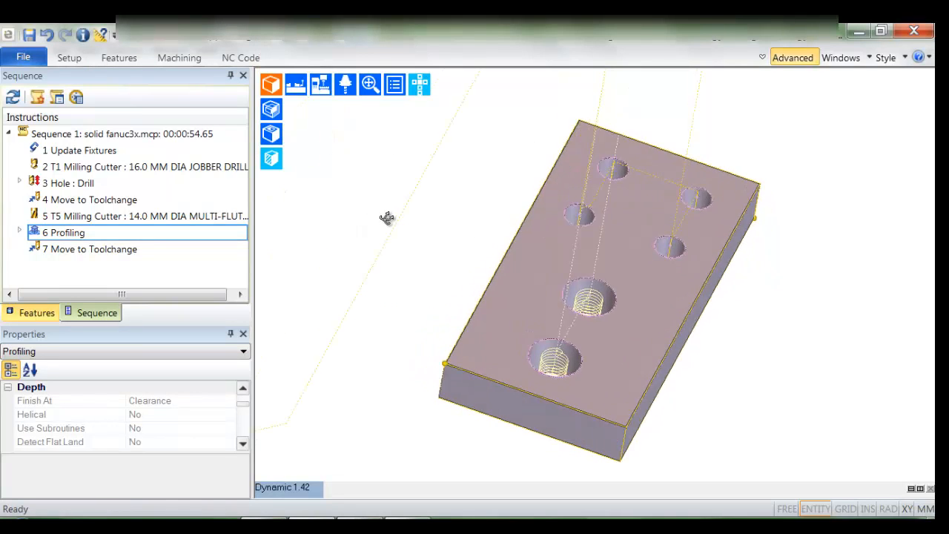